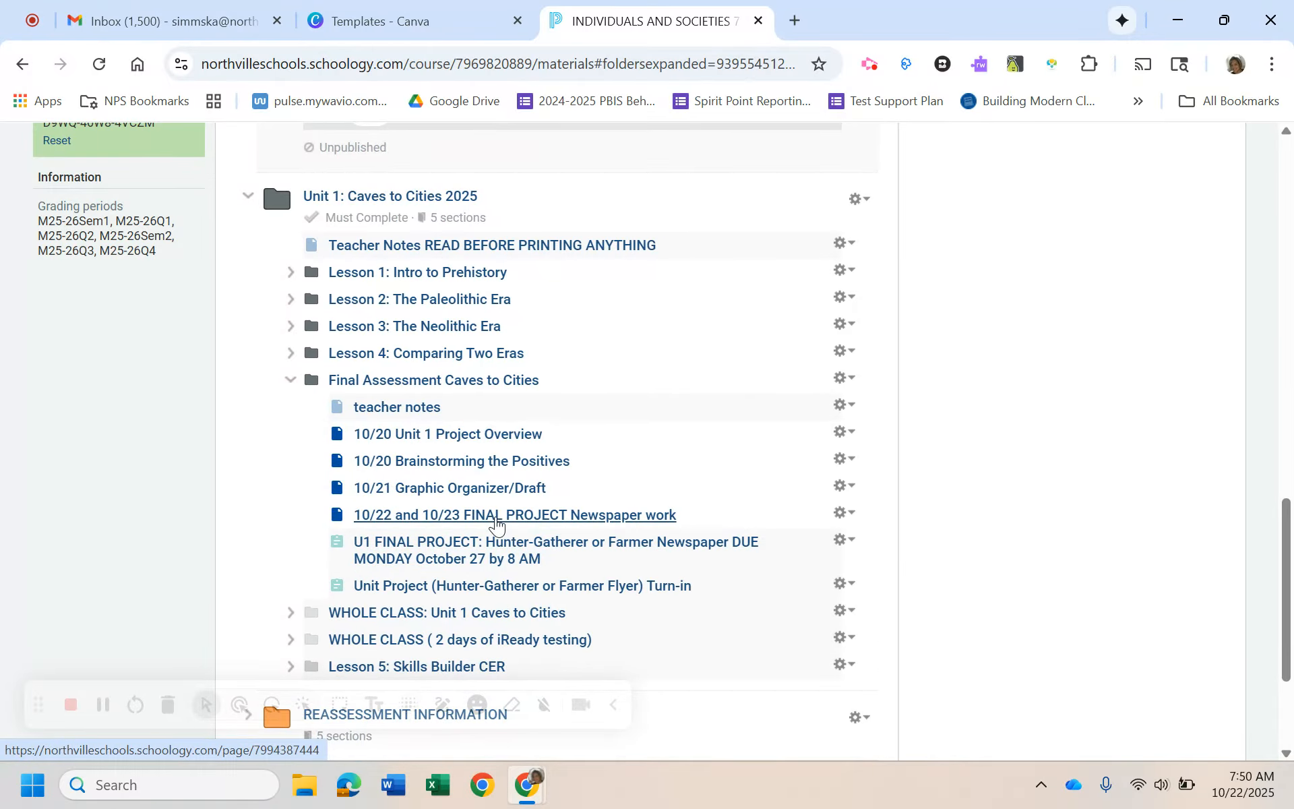
Open the 10/22 and 10/23 FINAL PROJECT Newspaper work page and follow its Level 5/6 template link.
left_click(489, 516)
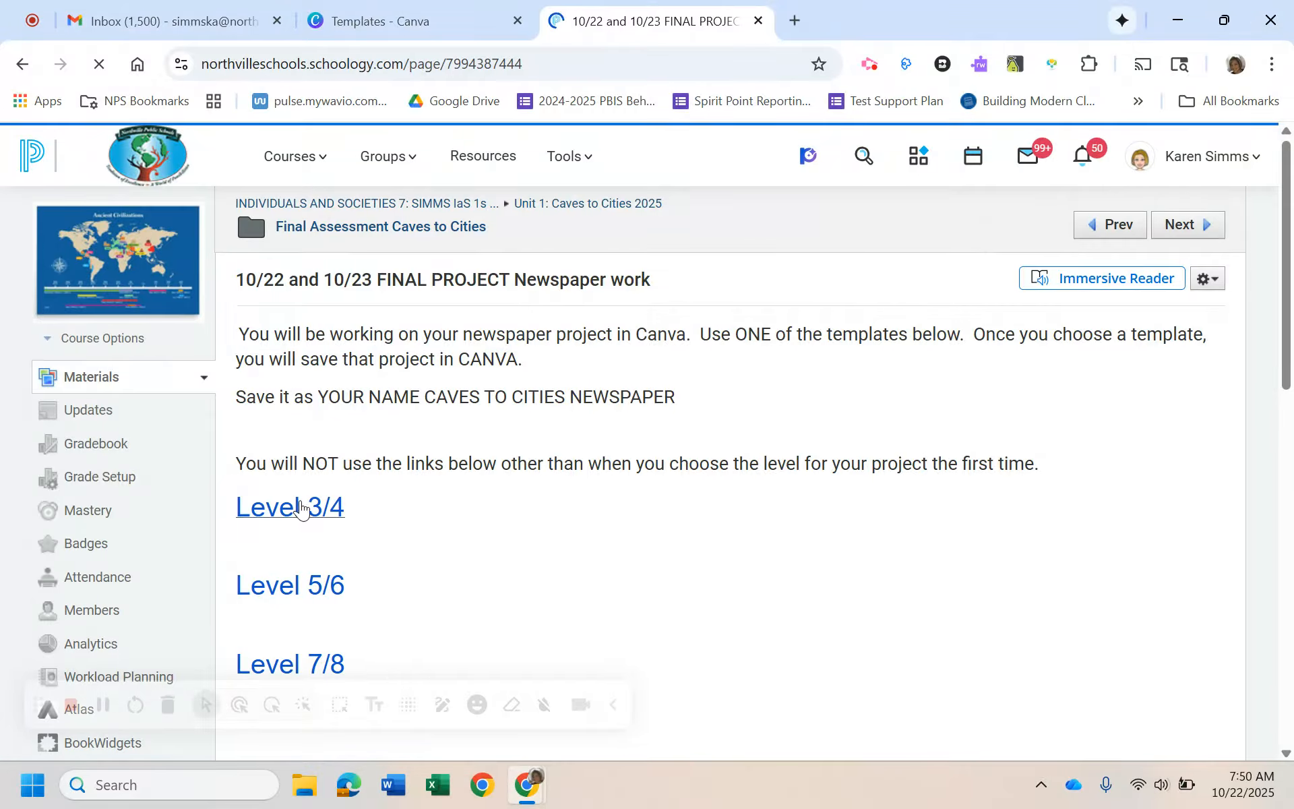
scroll(390, 569, "down", 3)
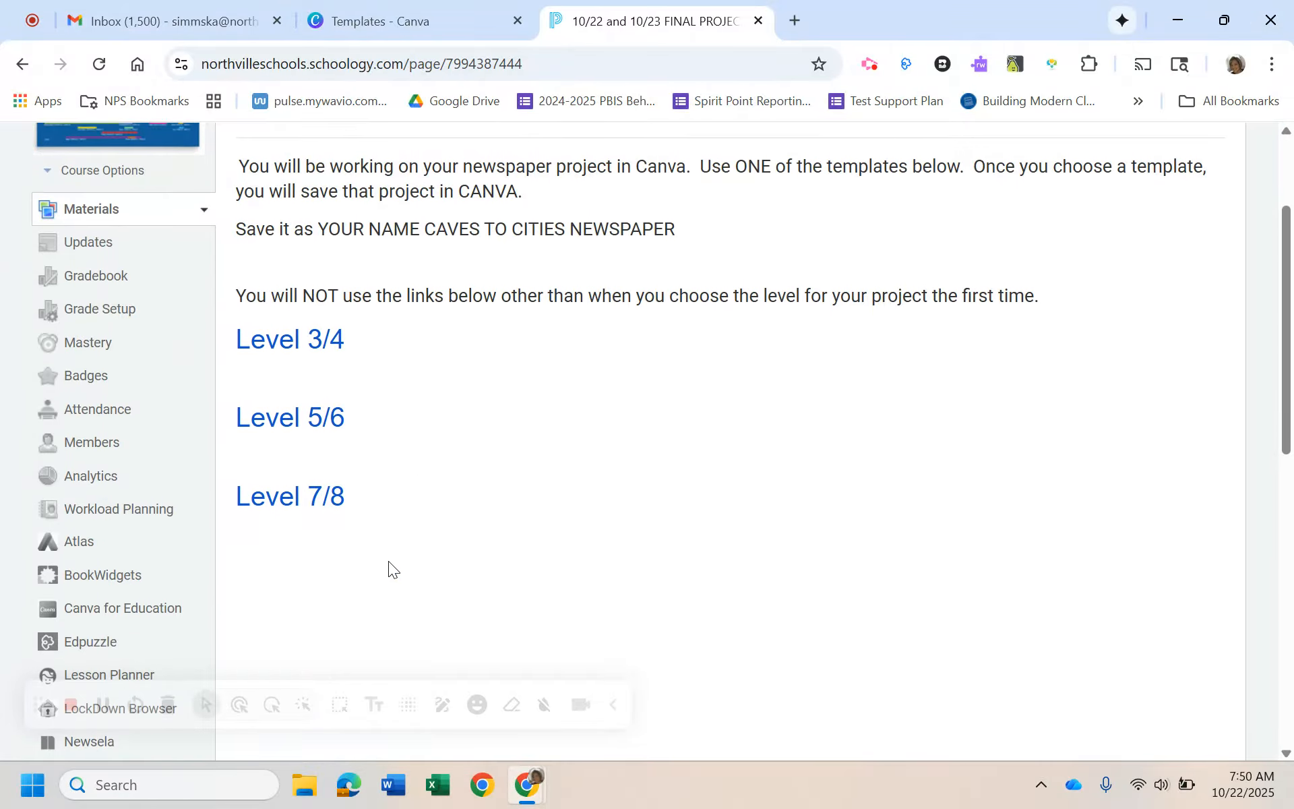
scroll(390, 569, "up", 1)
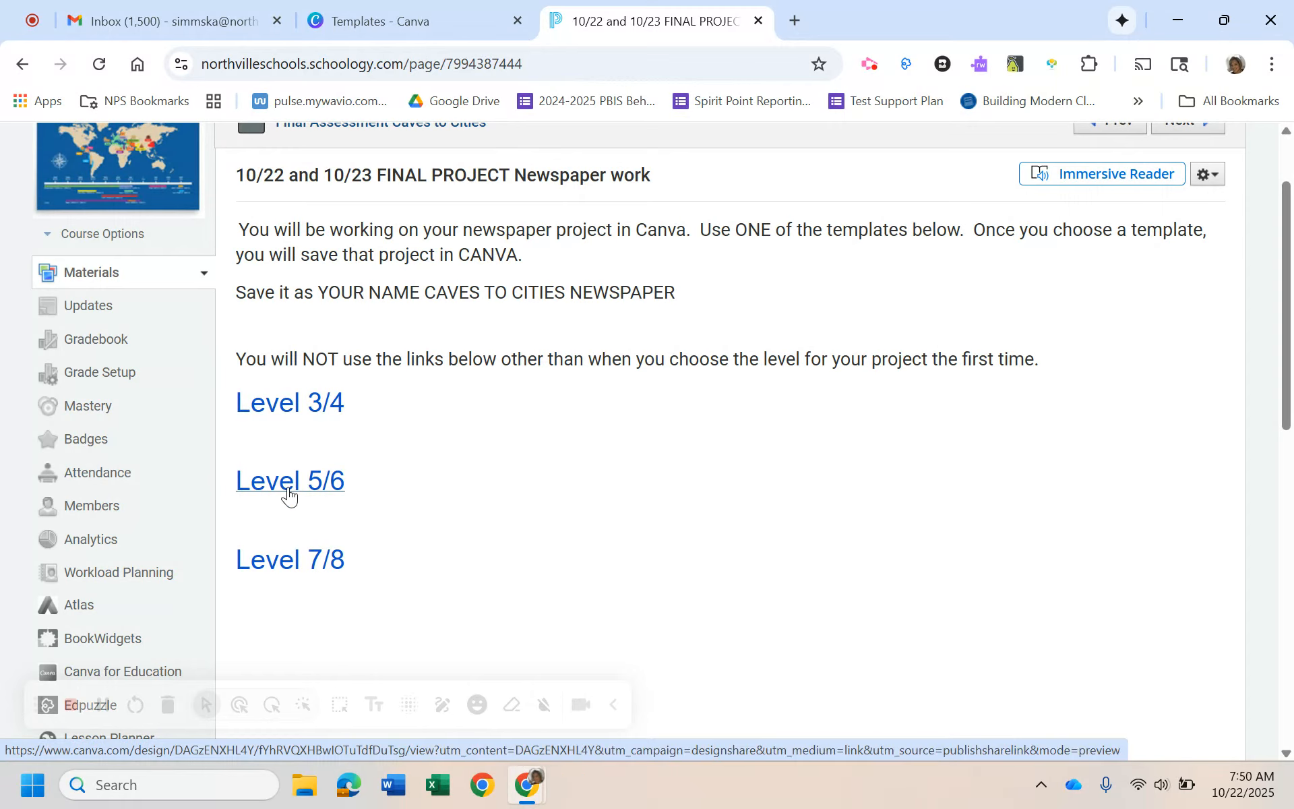
left_click(292, 492)
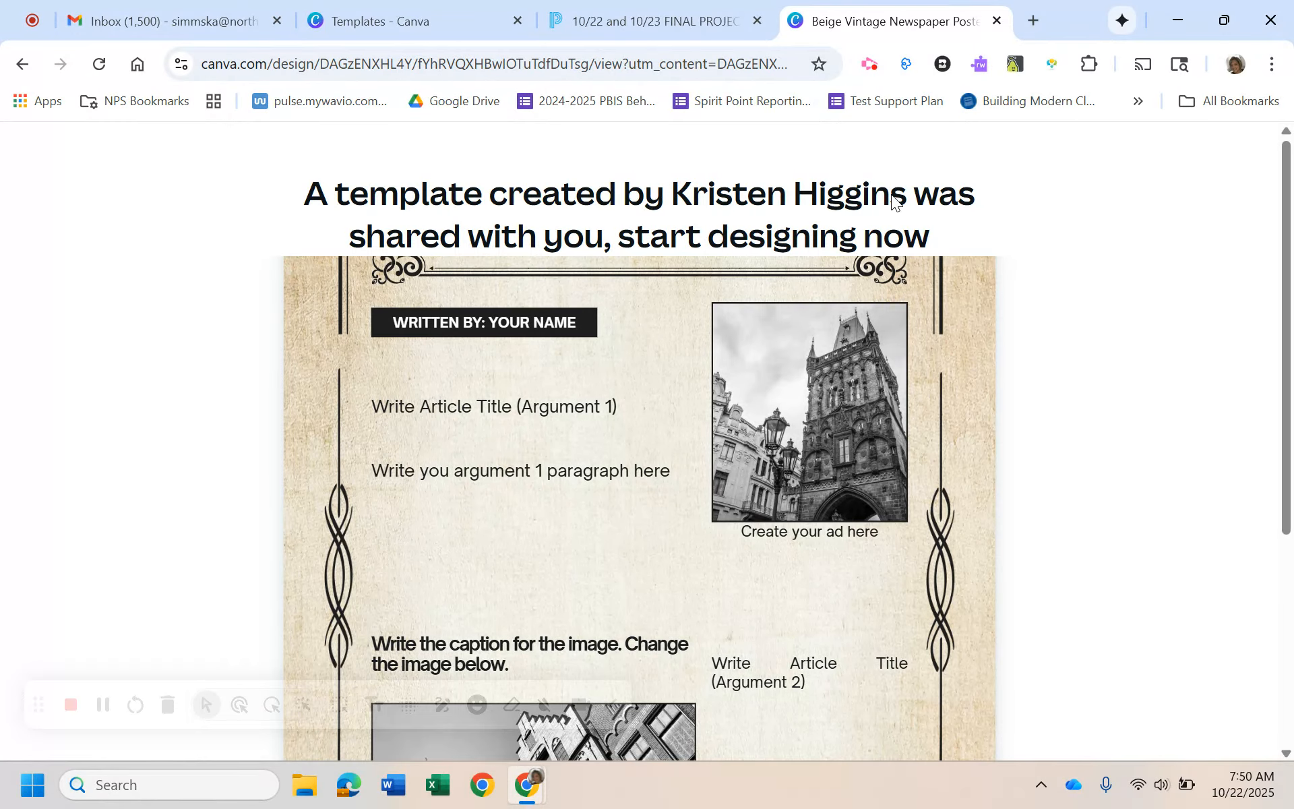
Open the shared newspaper template for editing as a design of your own.
scroll(698, 333, "down", 5)
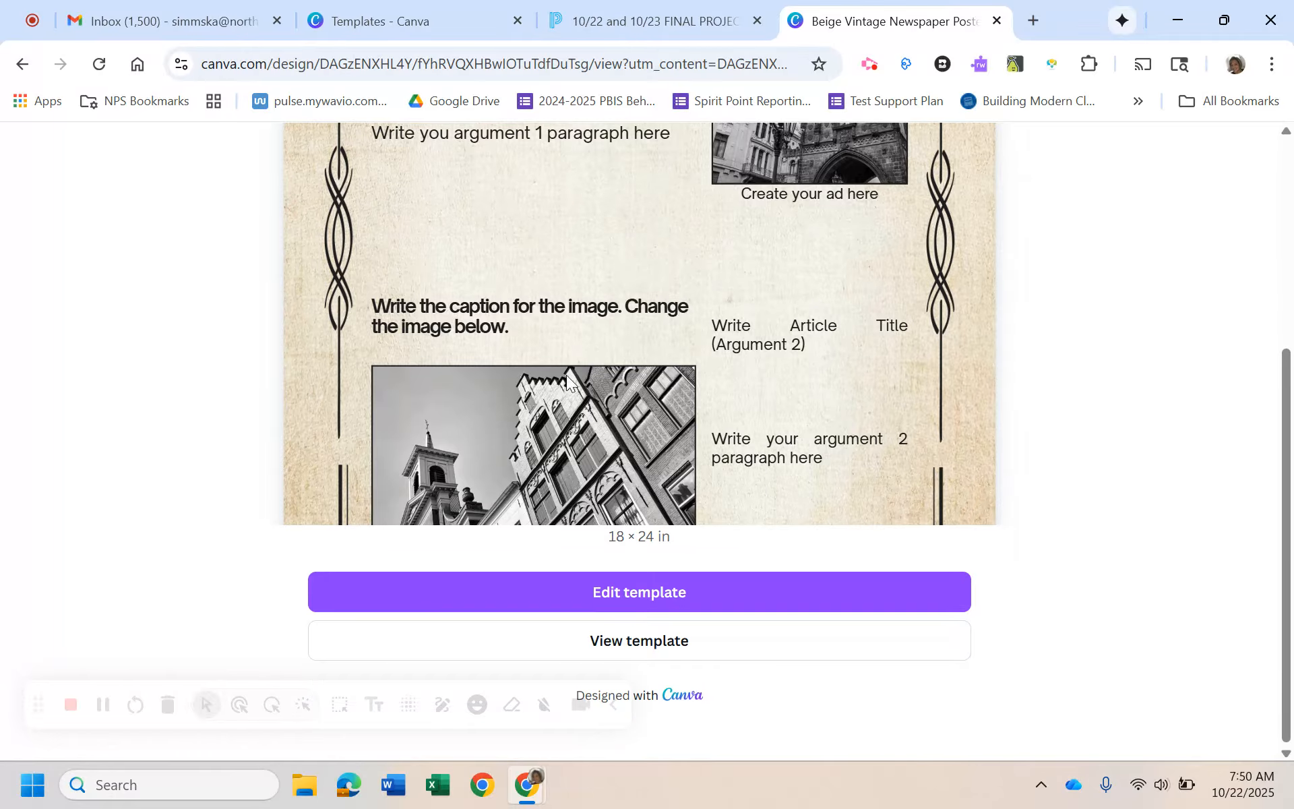
left_click(605, 591)
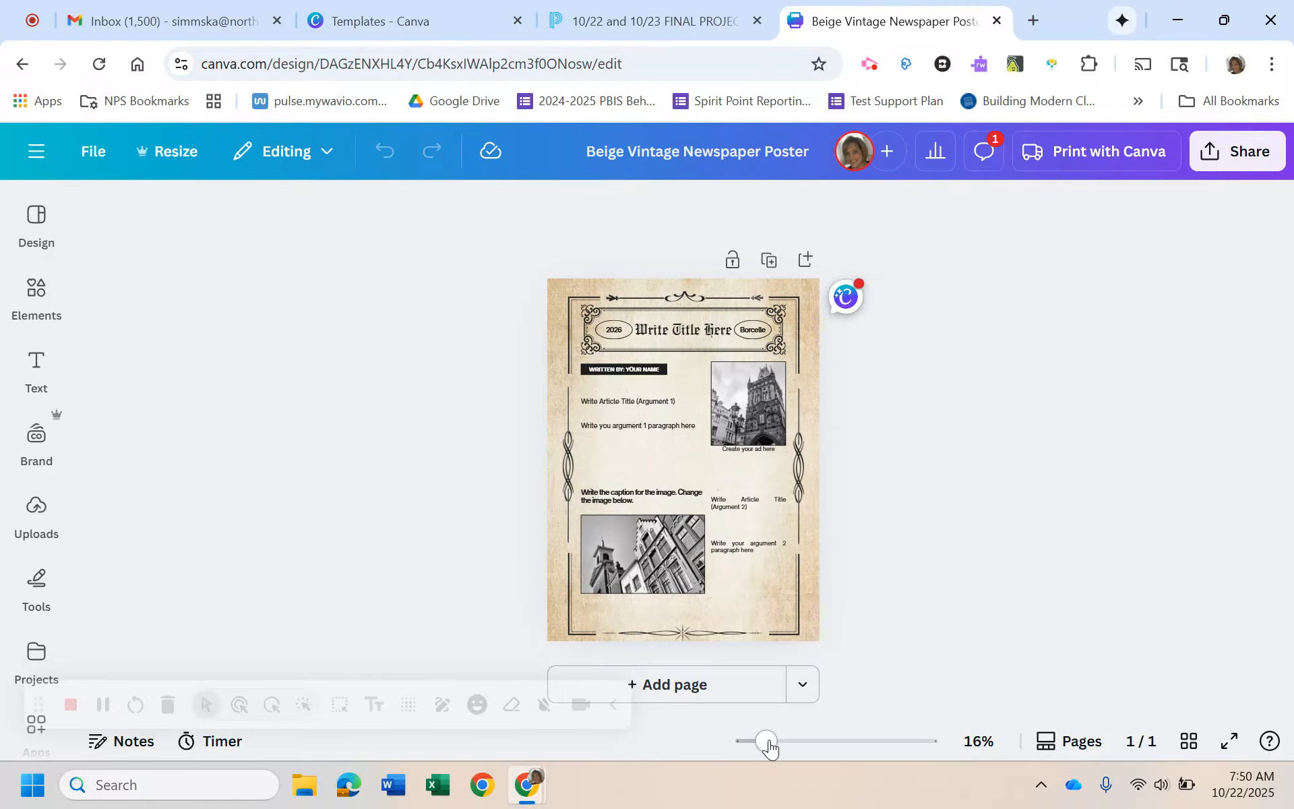
left_click_drag(767, 745, 802, 748)
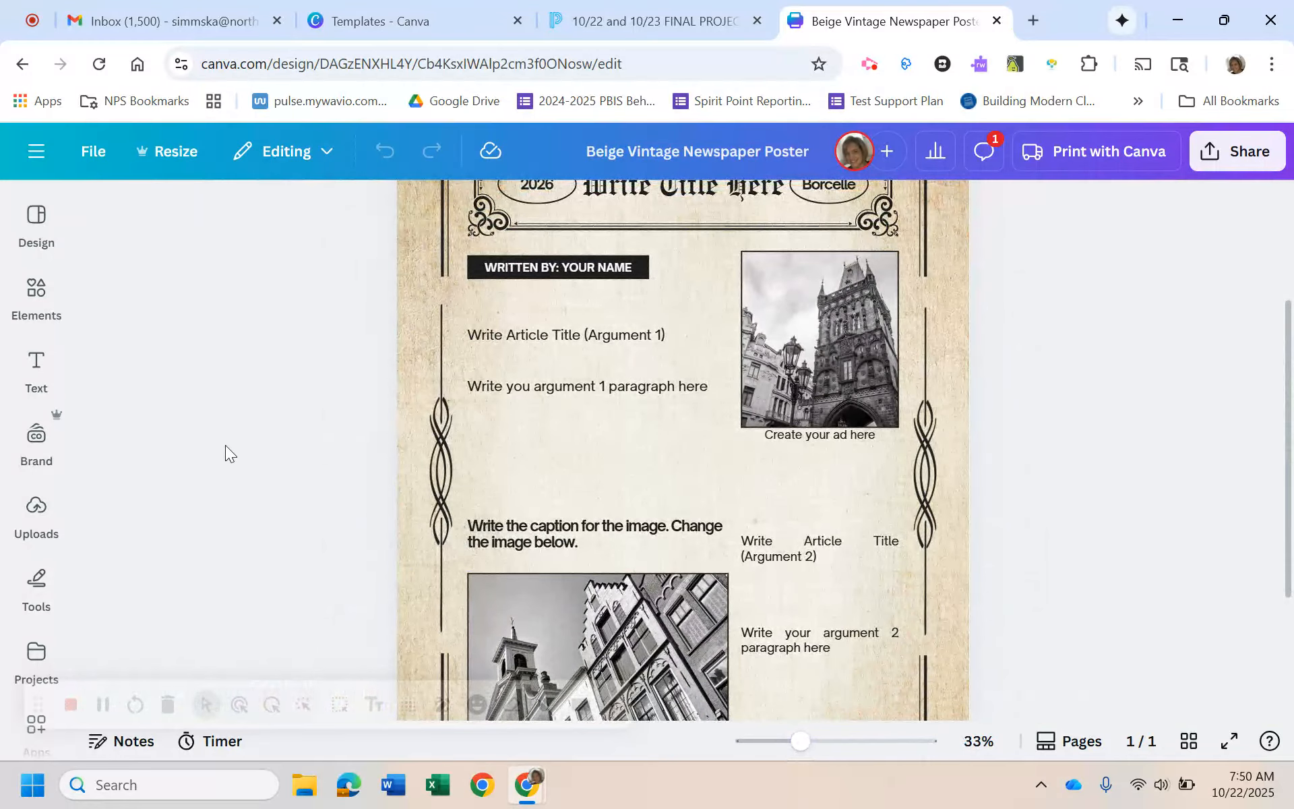
Add a sticky note reading "lkfjdkfj" below the argument 1 text and shrink it to a tiny square.
left_click(61, 205)
left_click(507, 337)
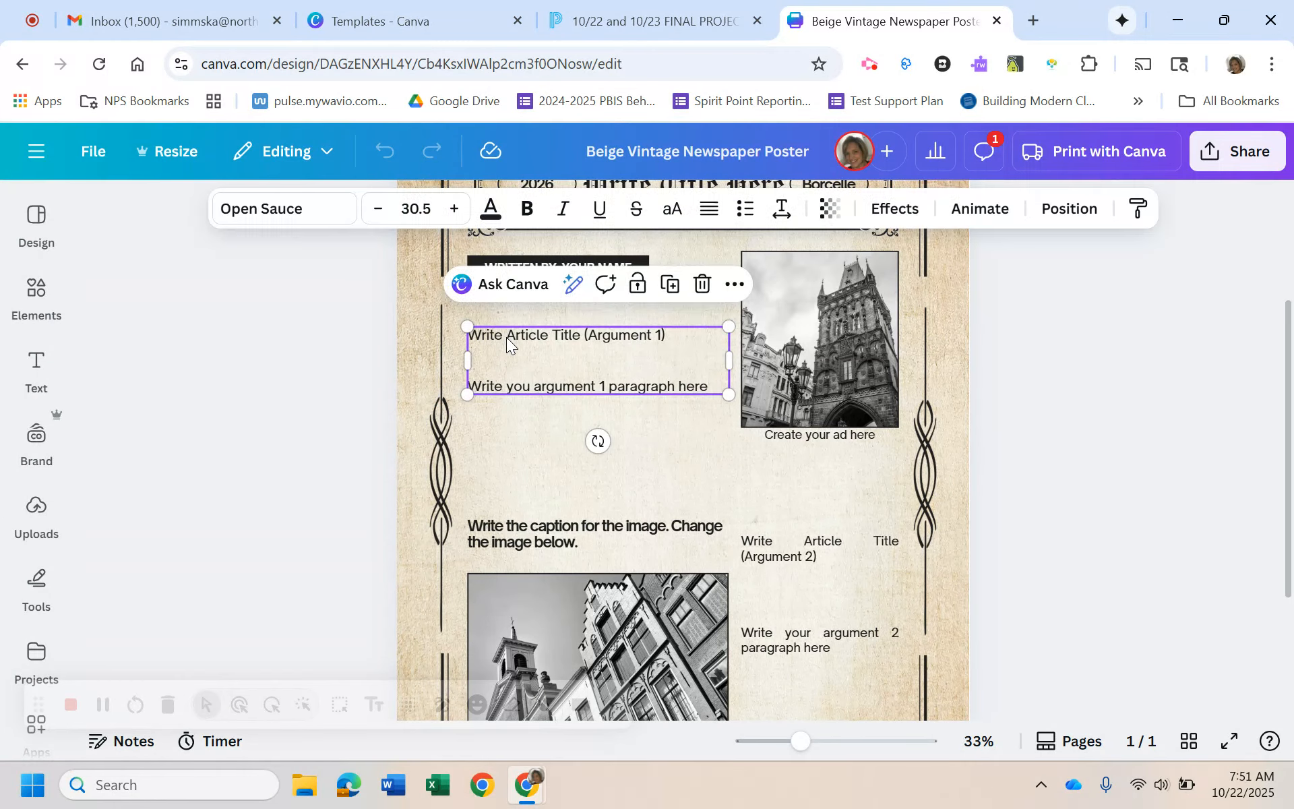
type("slkfjdkfj")
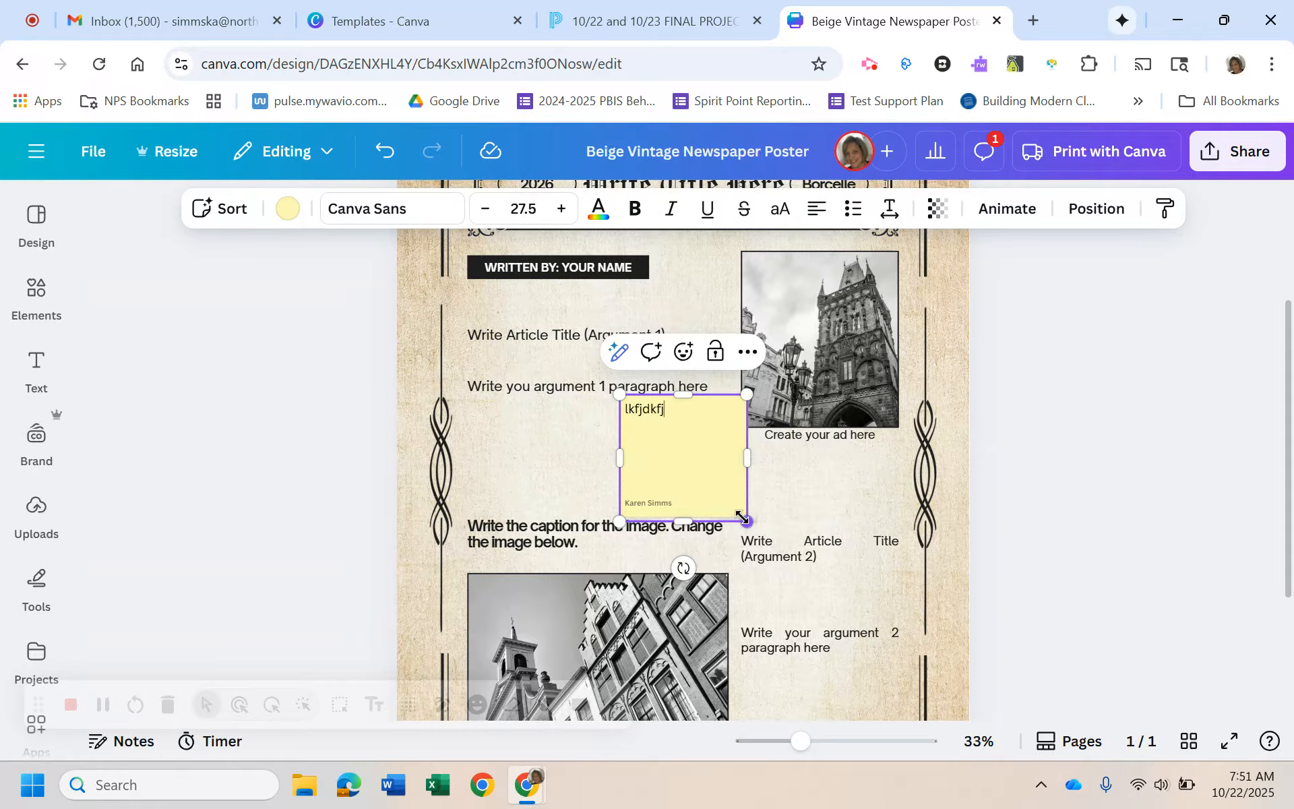
left_click_drag(742, 518, 641, 416)
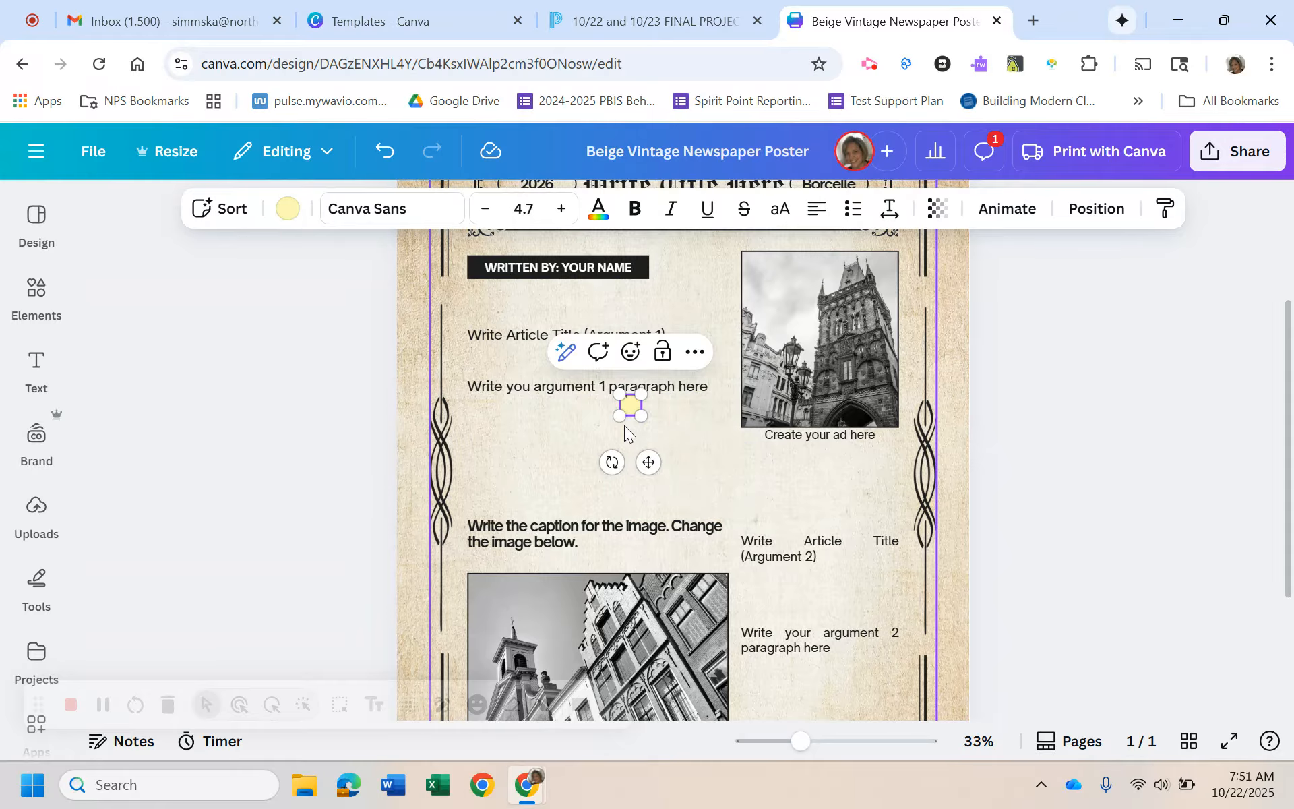
left_click(692, 352)
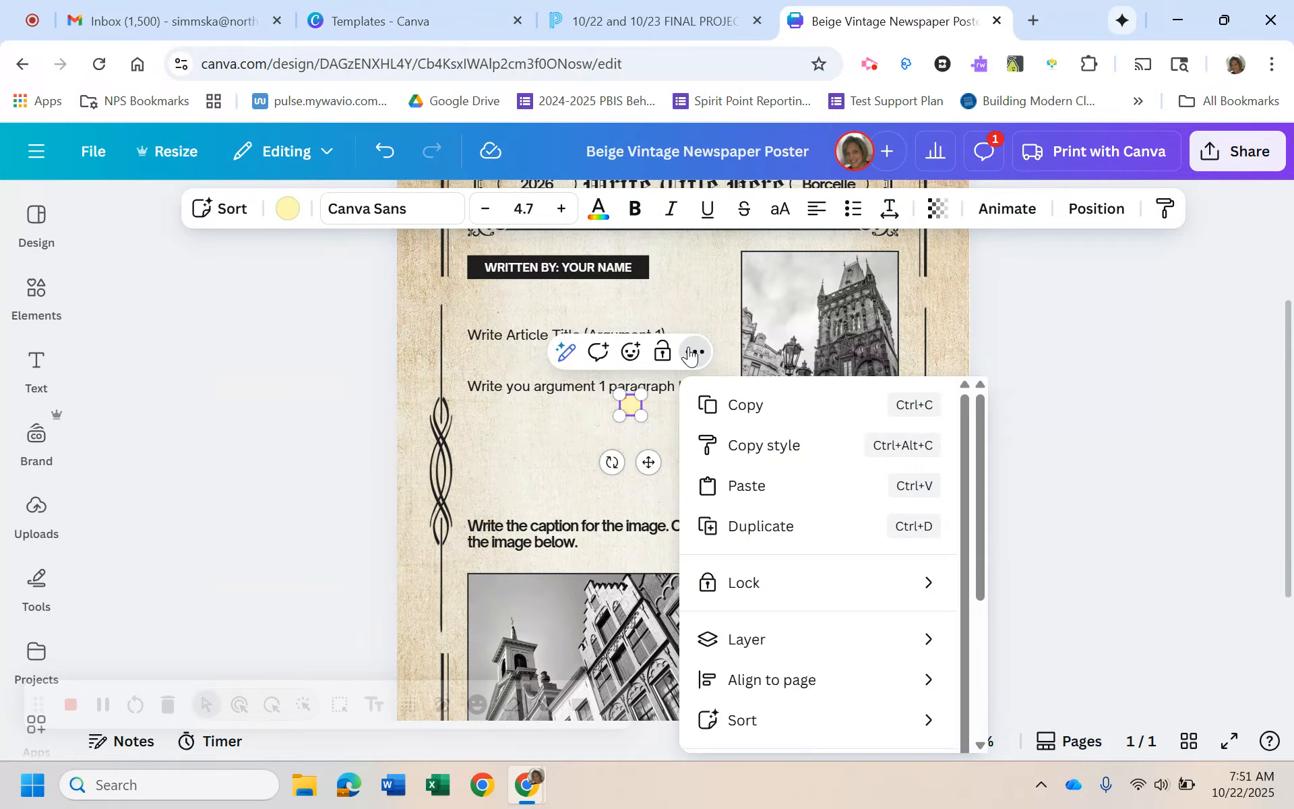
left_click(575, 487)
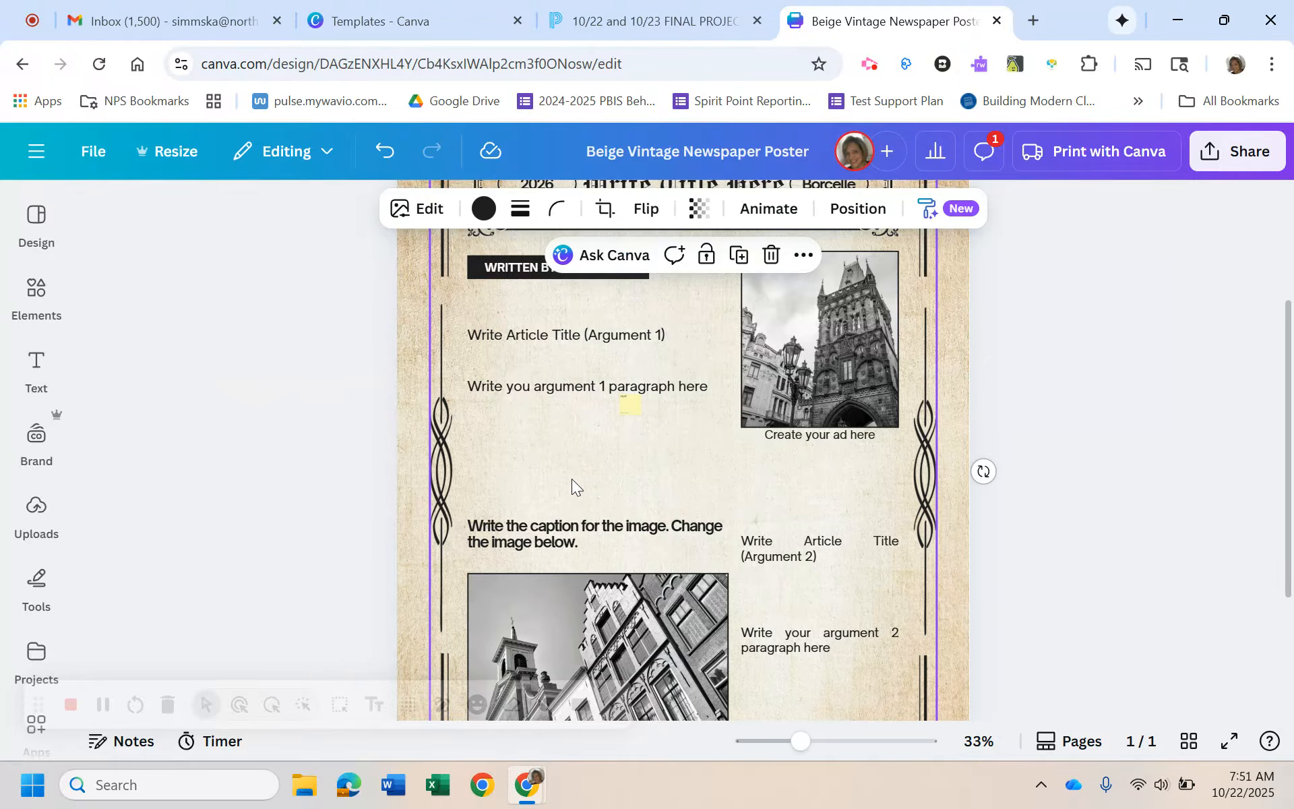
Insert the filler text "skskjfdjfkadjfk" after "Write" in the argument 1 article title.
left_click(589, 381)
left_click(504, 336)
type("s")
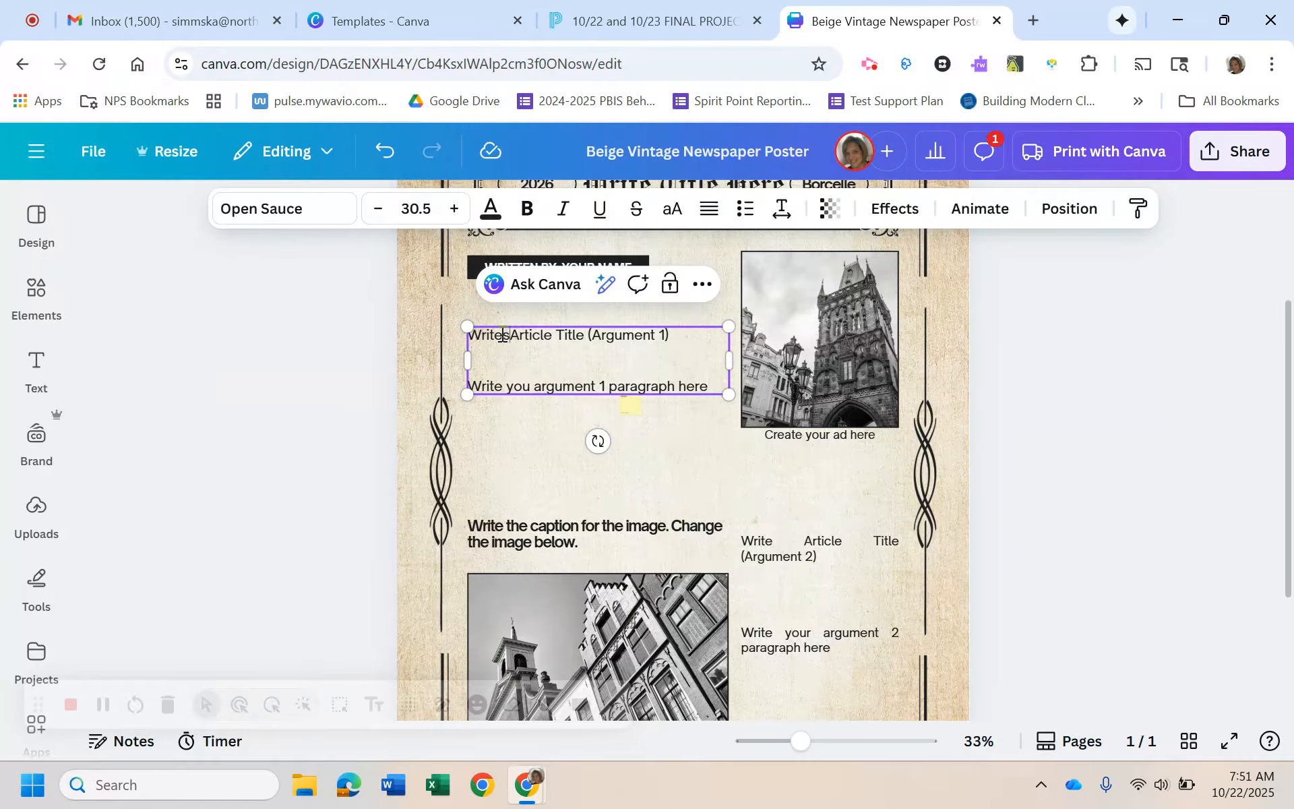
type("kskjfdjfkadjfk")
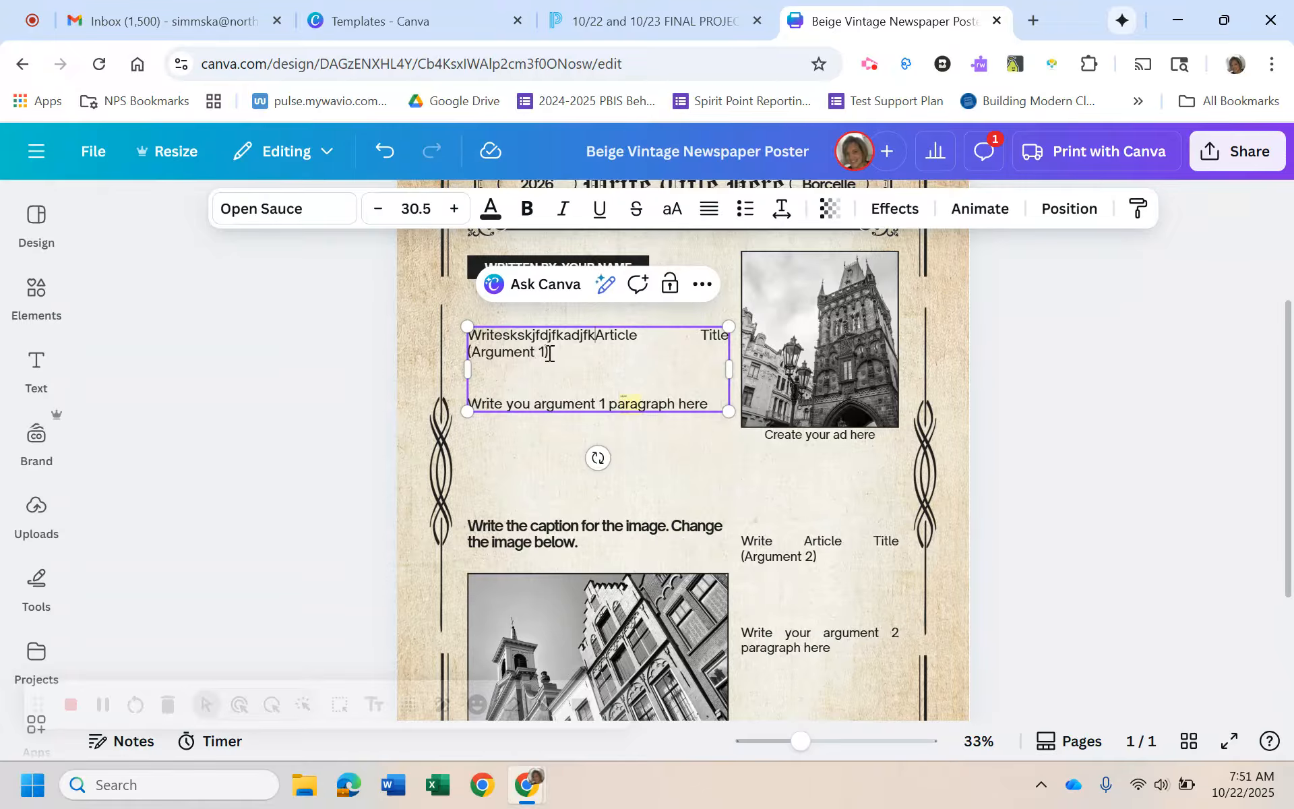
scroll(553, 391, "up", 2)
left_click(679, 316)
left_click(681, 297)
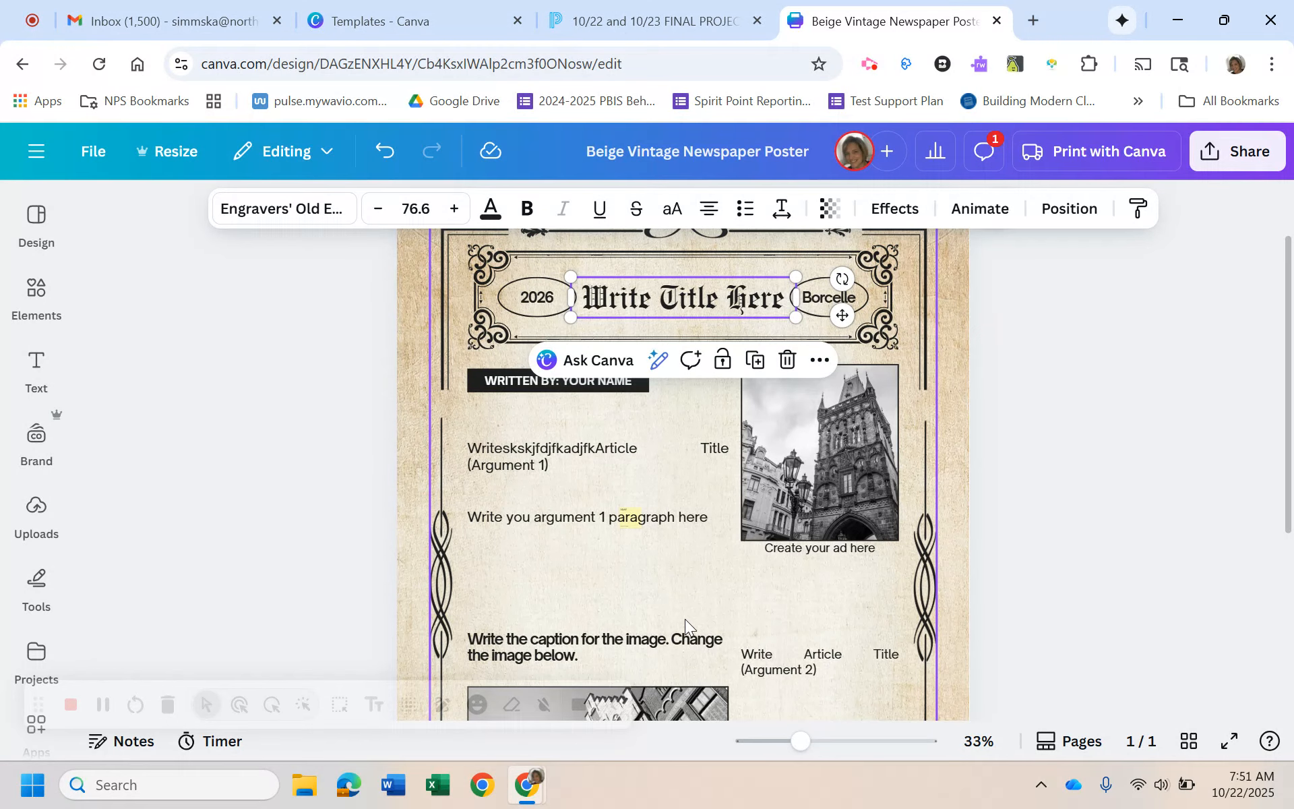
Select the tower photo in the ad area, browse the element categories, and open the Magic Media image generator.
scroll(685, 618, "down", 2)
left_click(782, 399)
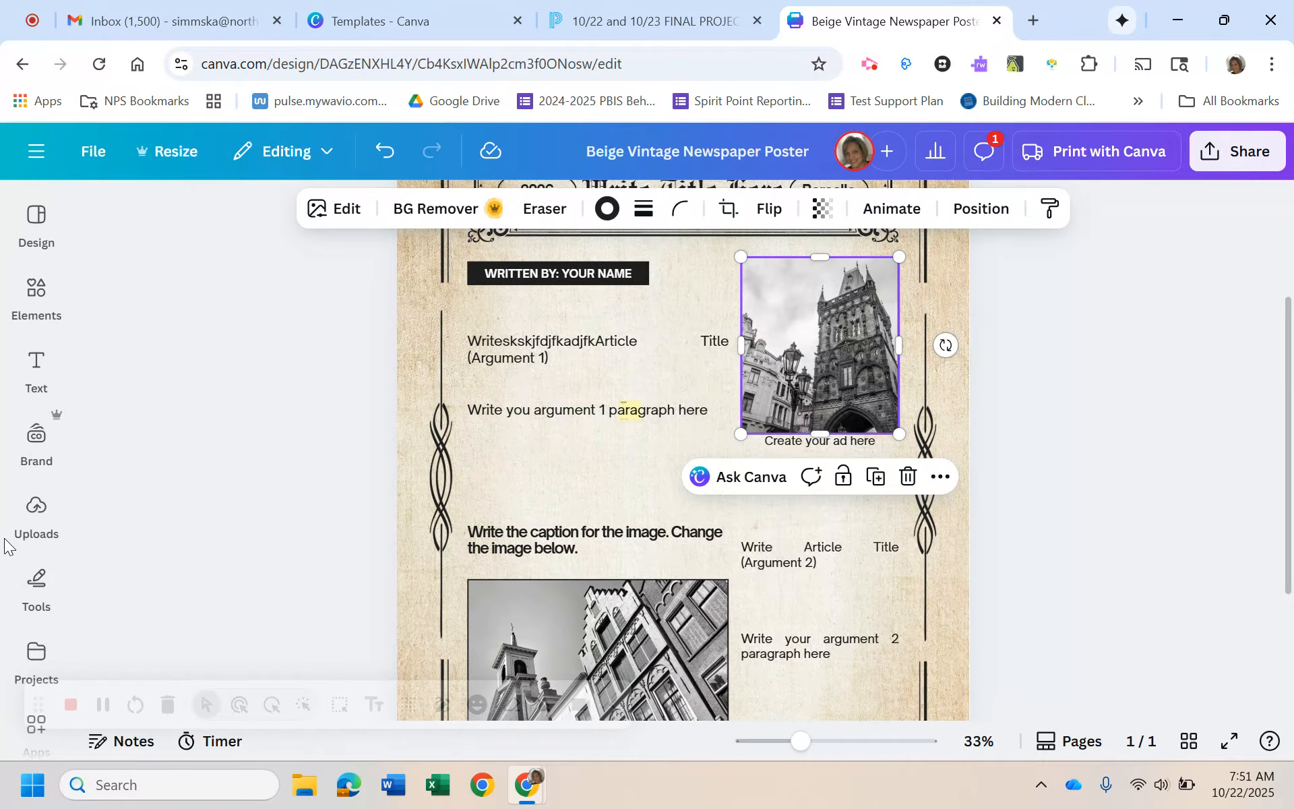
mouse_move(33, 293)
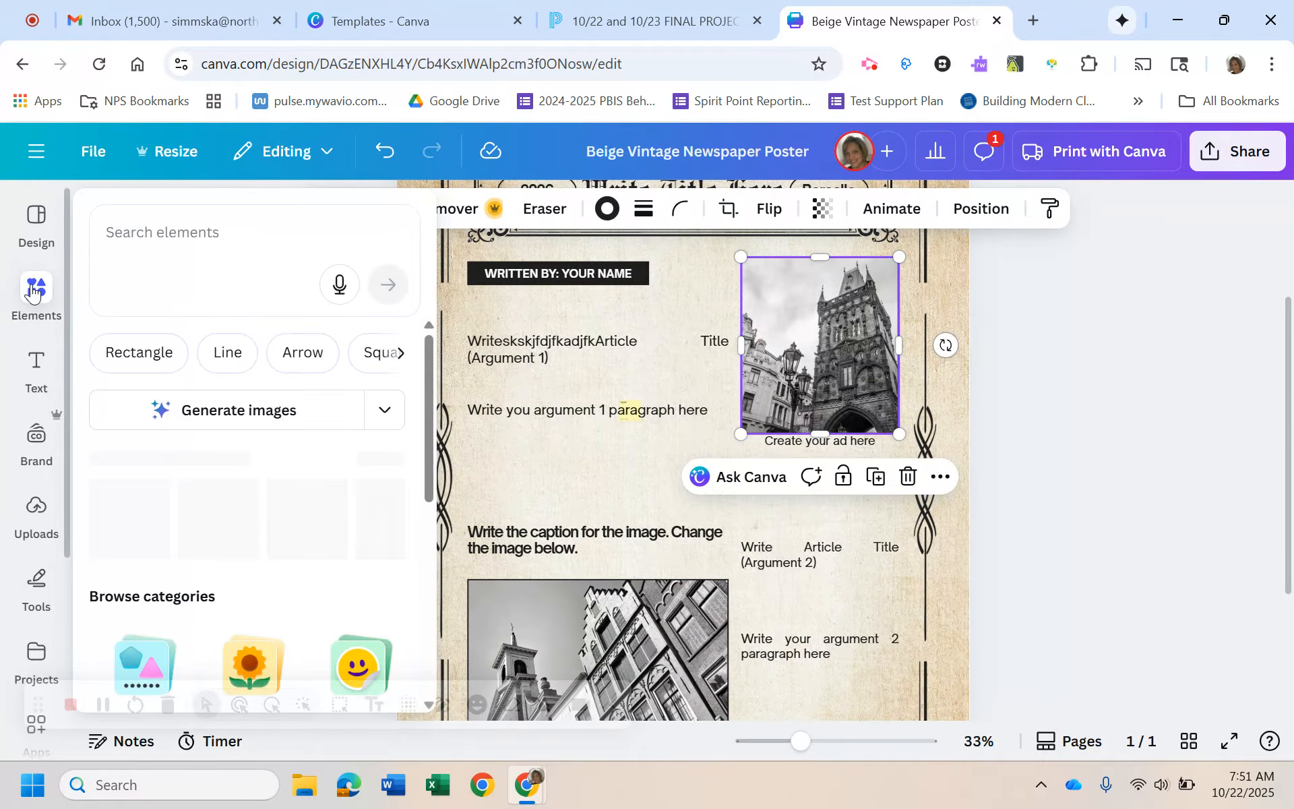
left_click(41, 229)
left_click(30, 301)
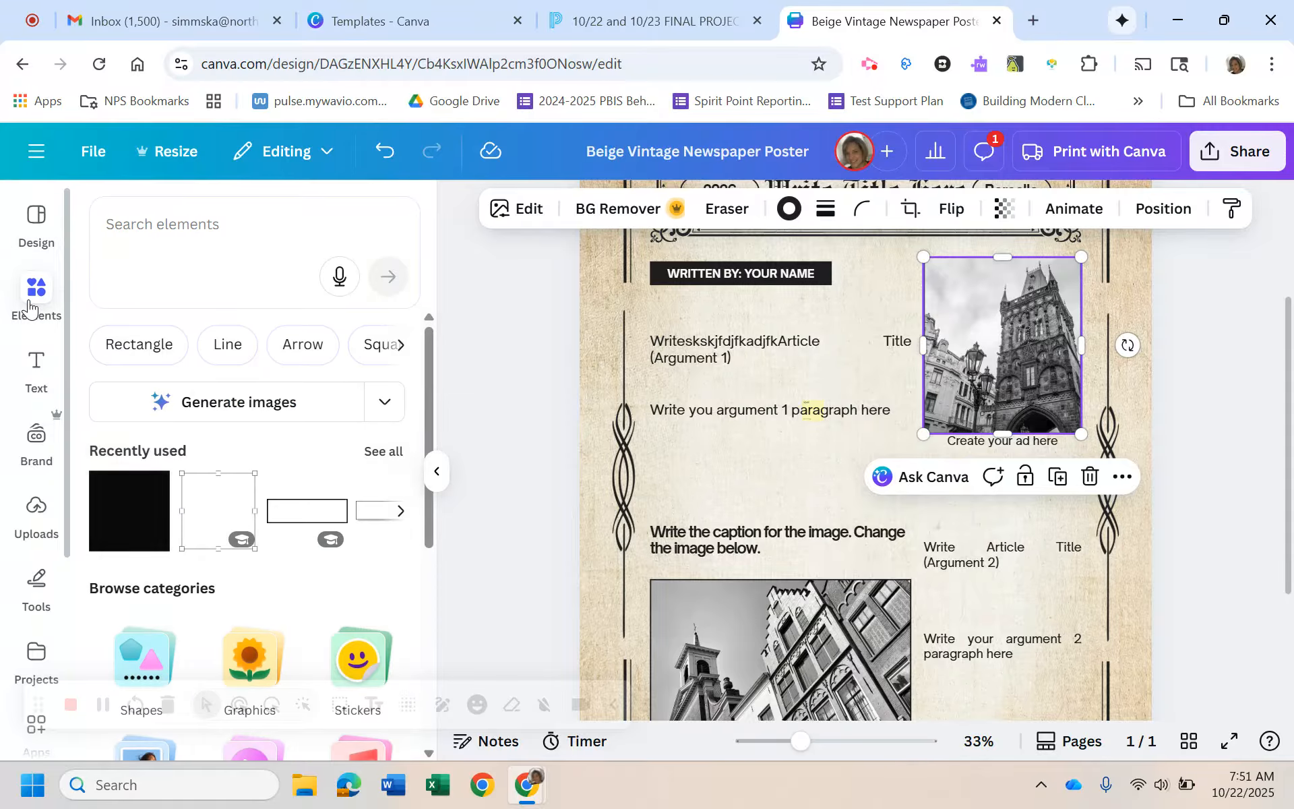
scroll(101, 476, "down", 6)
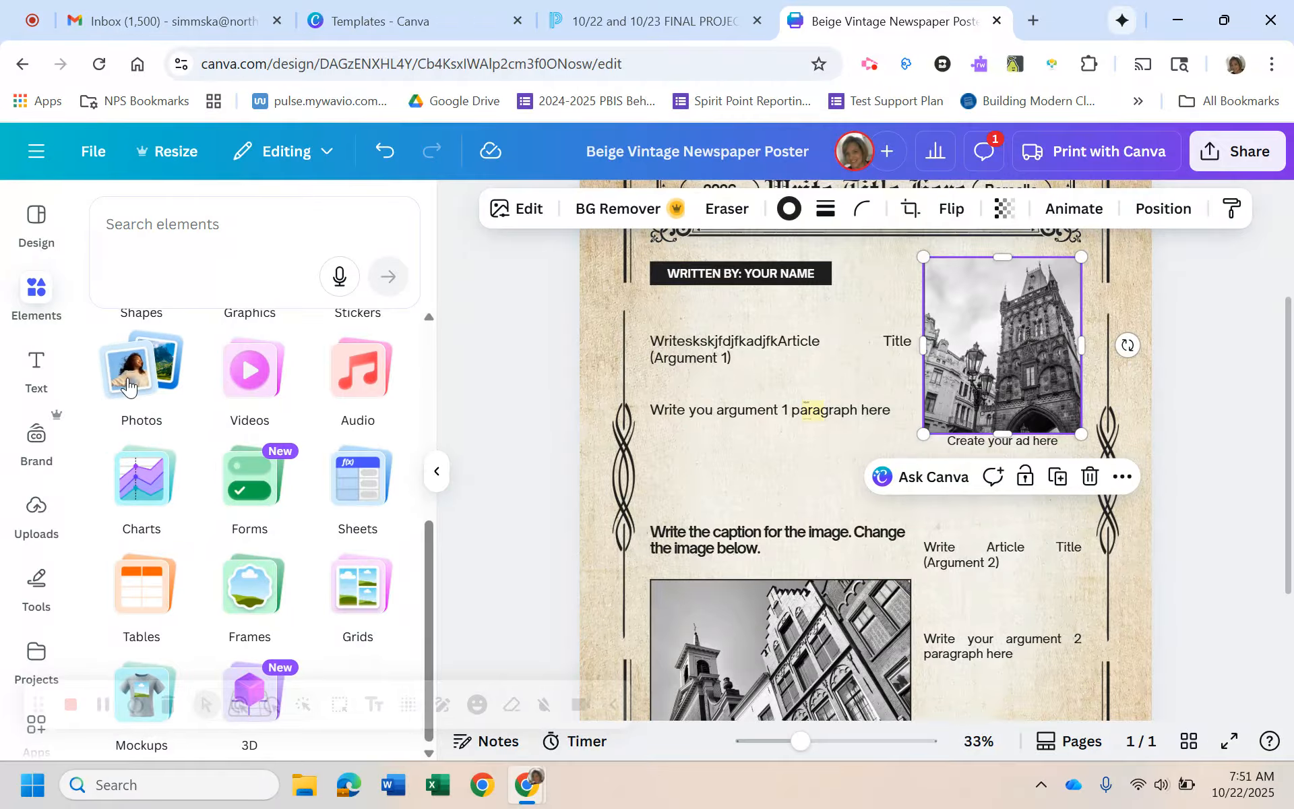
scroll(31, 566, "down", 5)
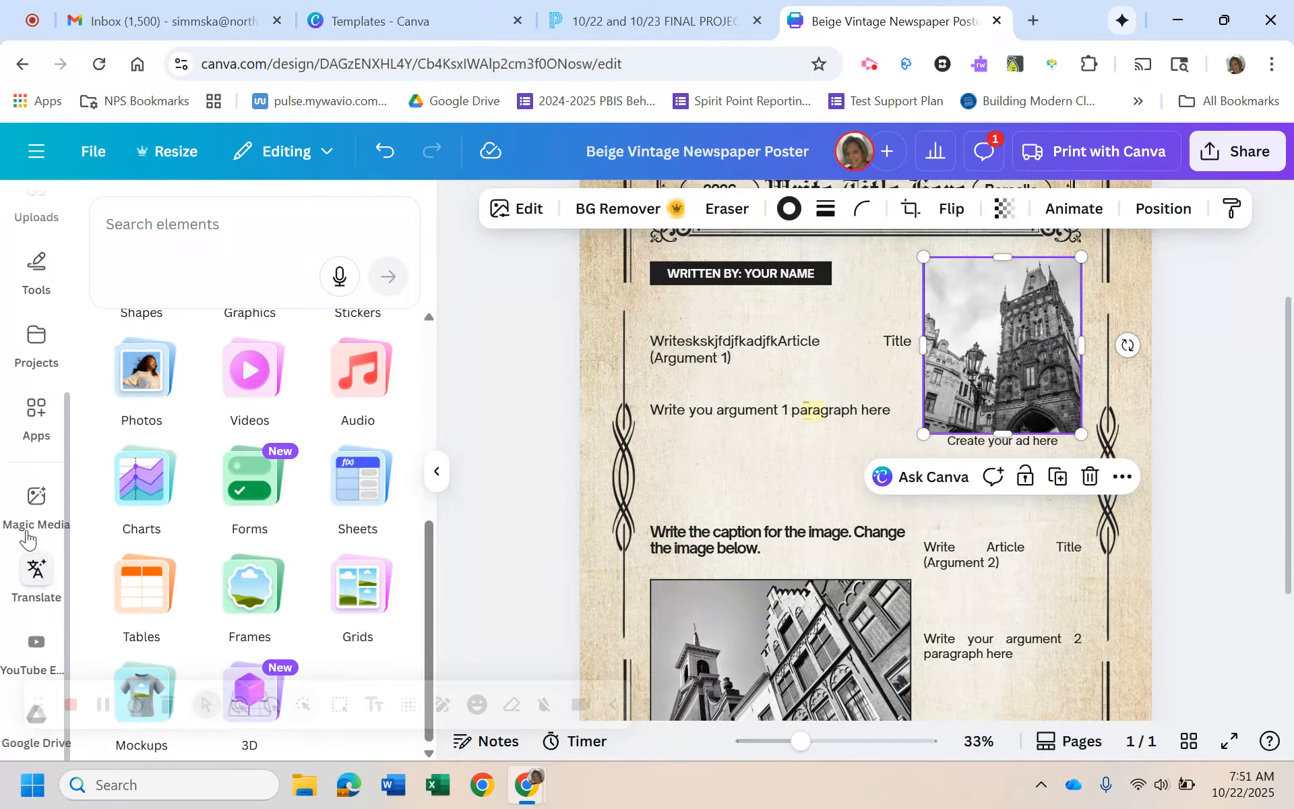
left_click(36, 500)
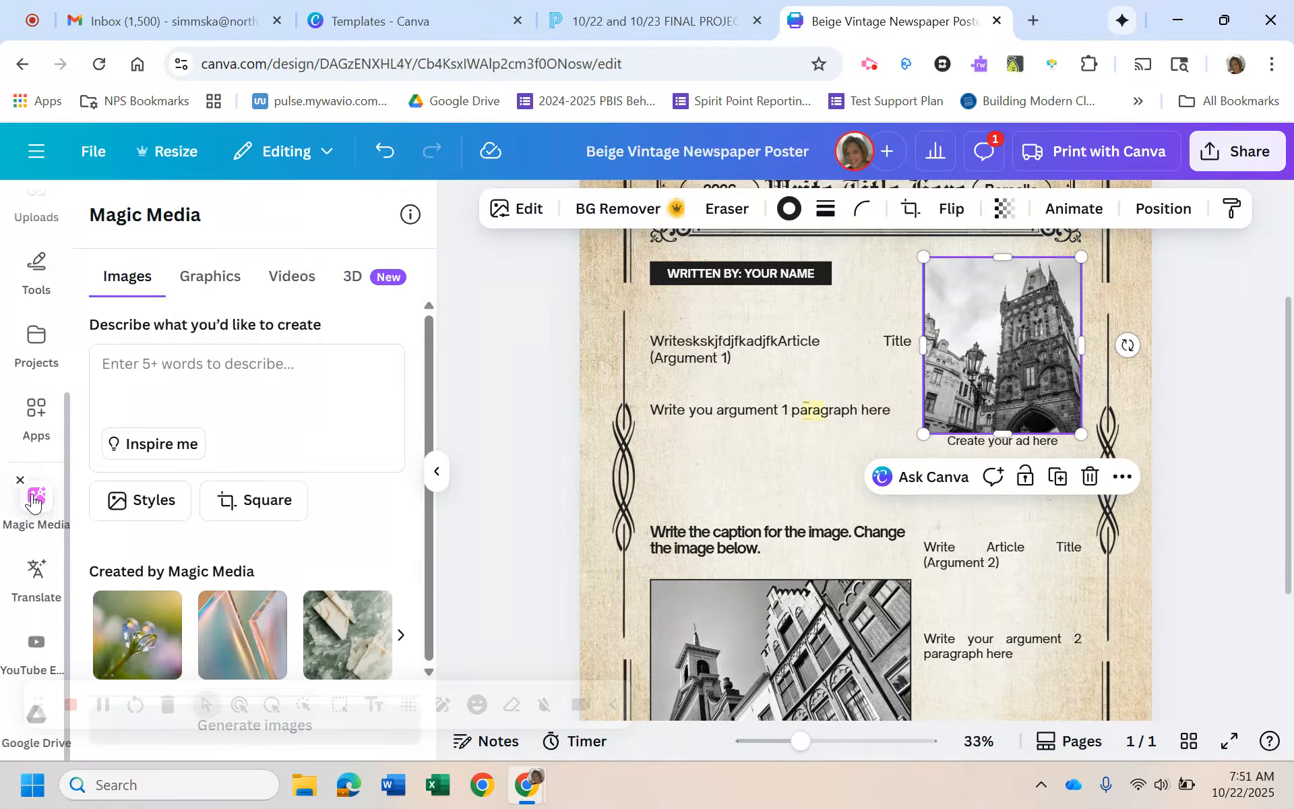
Try to generate images from the prompt "I want an ad showing vitamins for the paleolithic age".
left_click(170, 375)
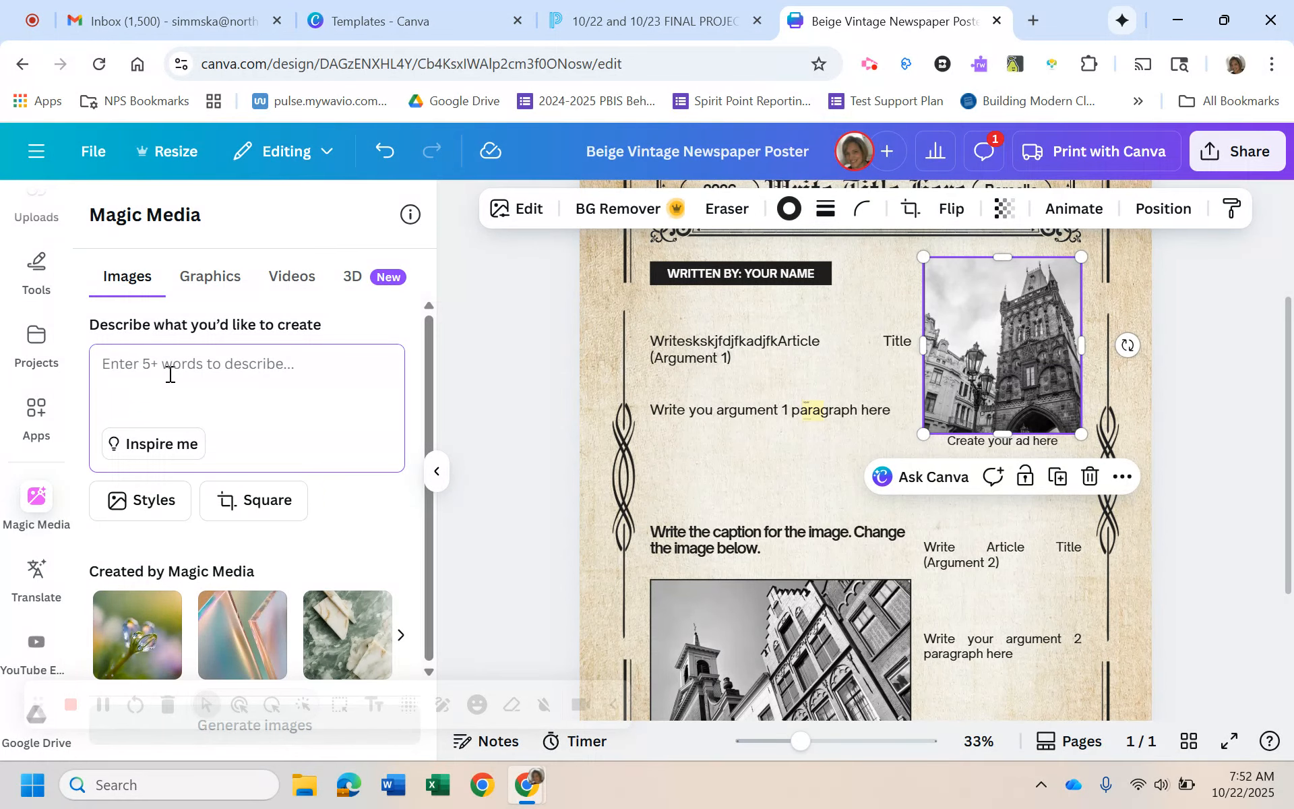
type("I want an ad showing vitamins f")
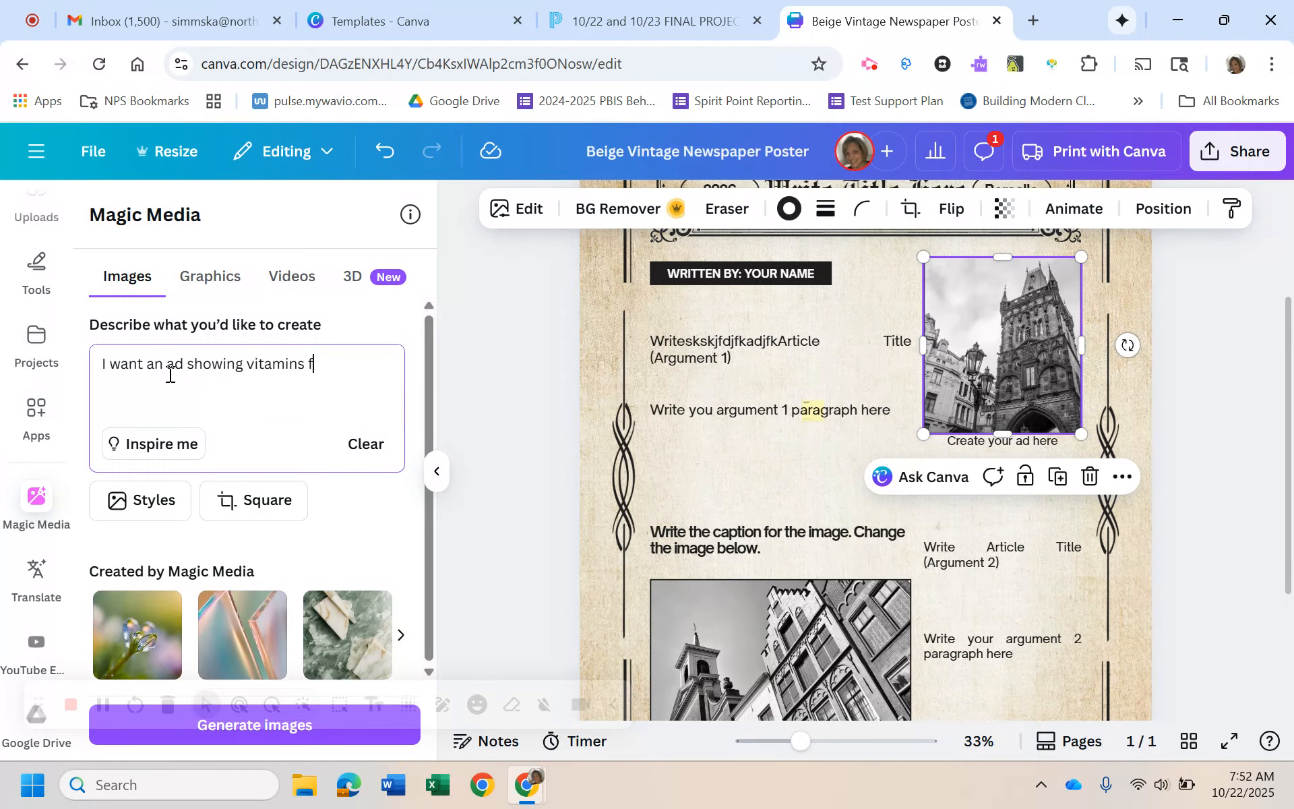
type("olithic age")
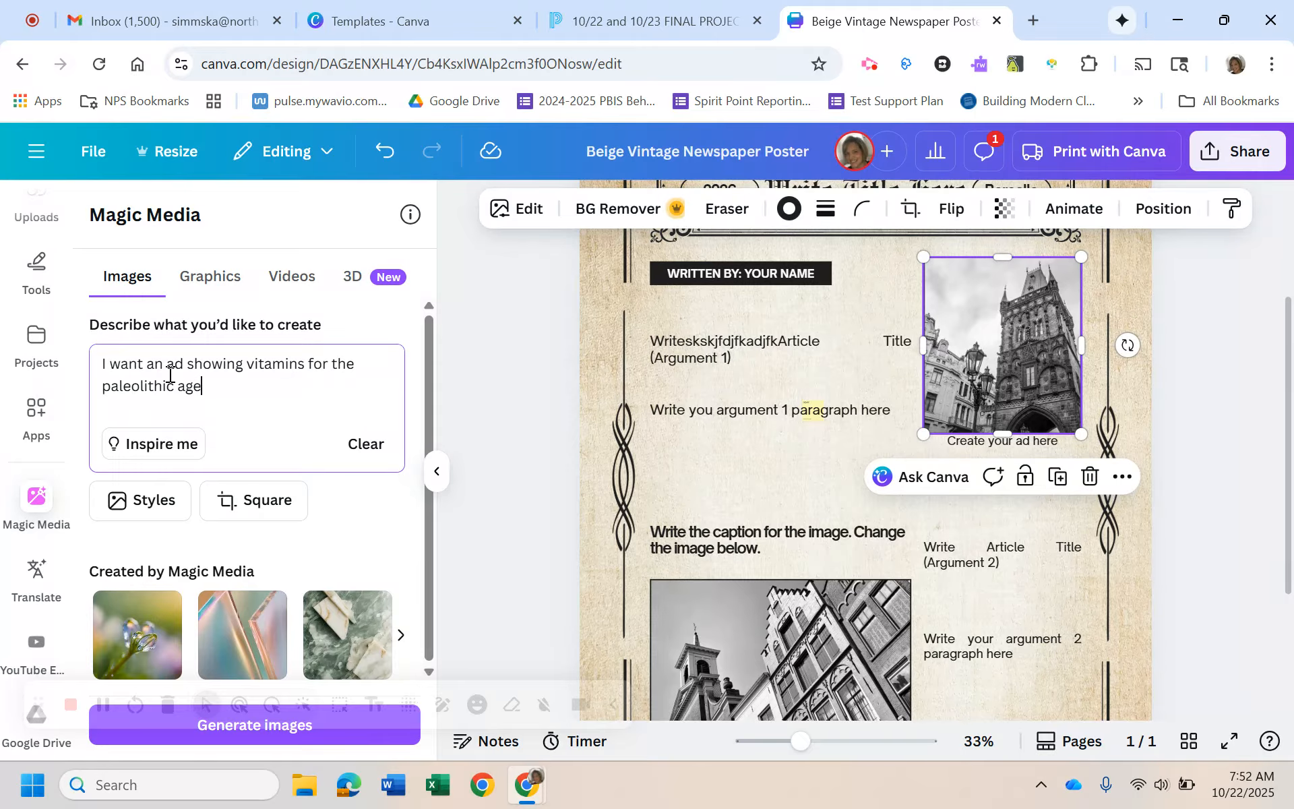
key("Return")
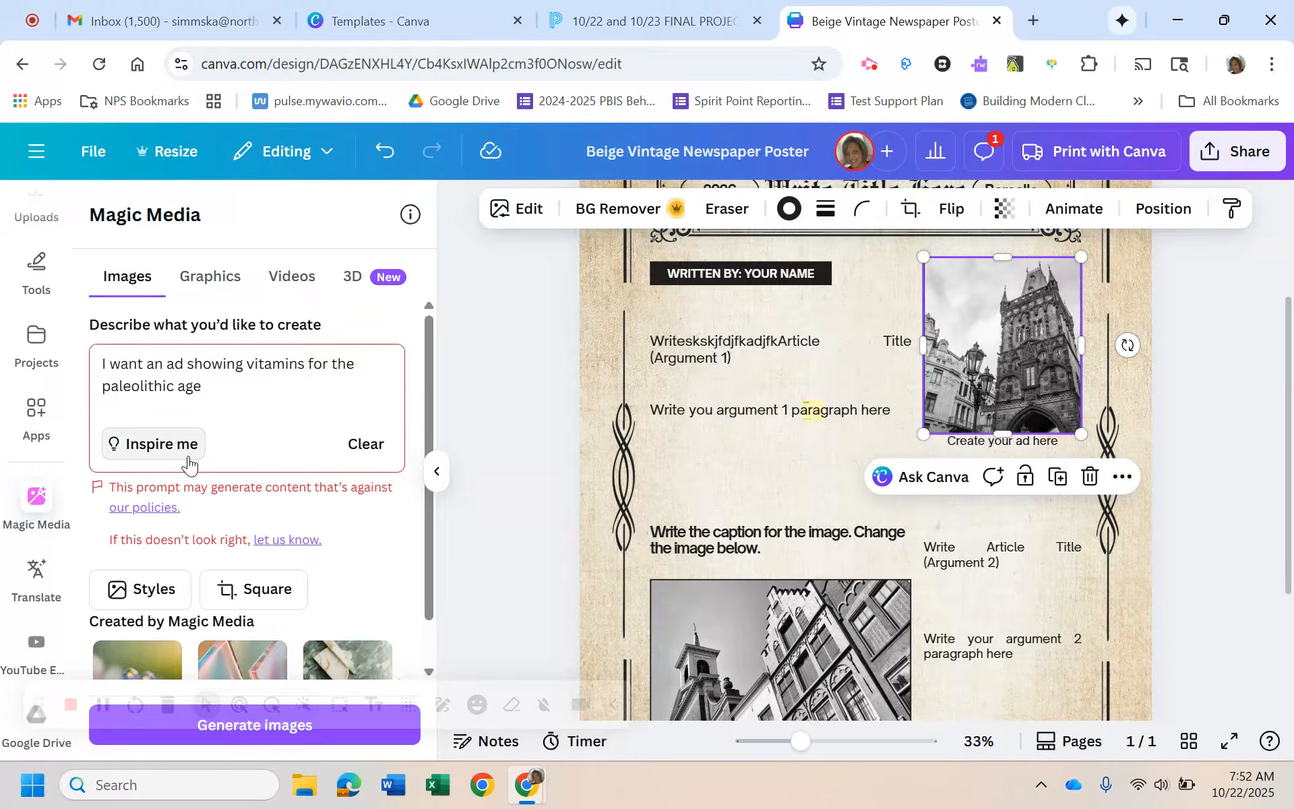
Replace "vitamins" with "tools" in the image prompt and request an inspiration prompt.
scroll(232, 507, "down", 1)
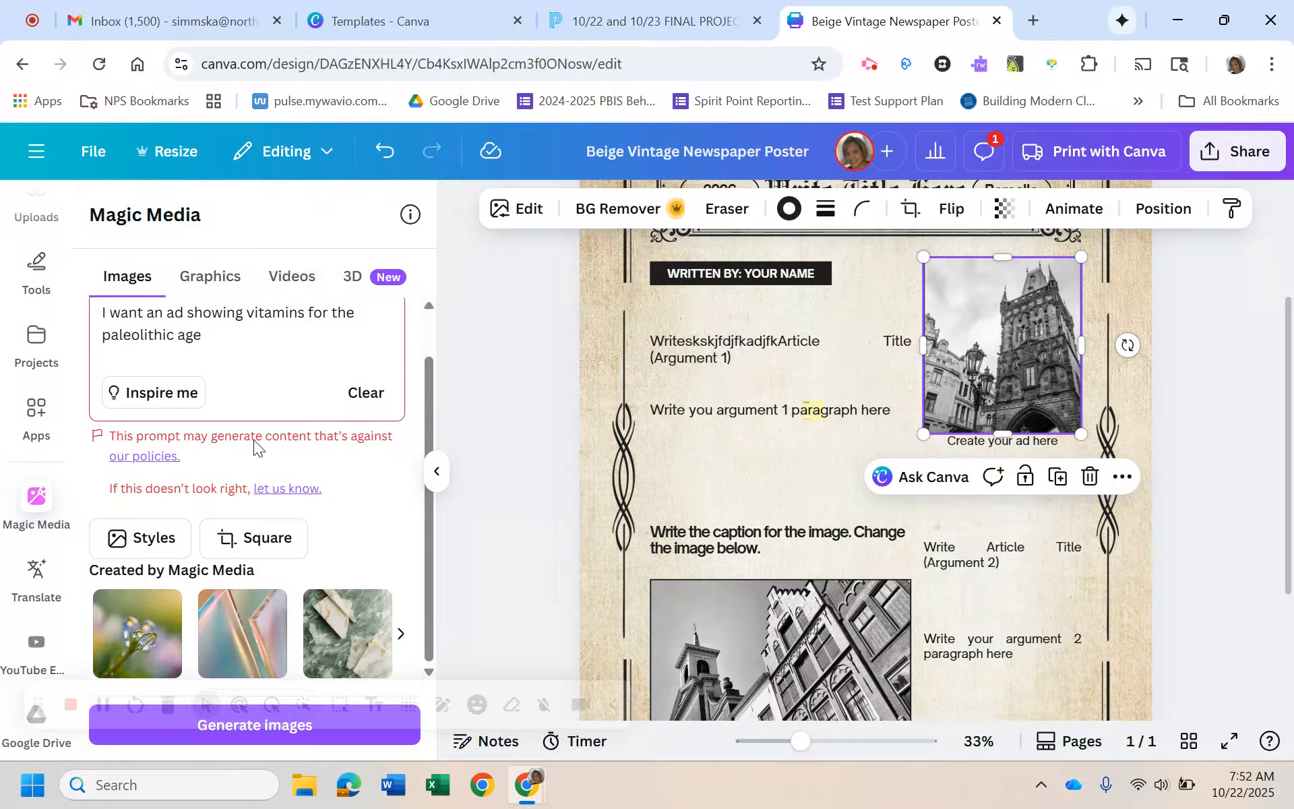
left_click(209, 343)
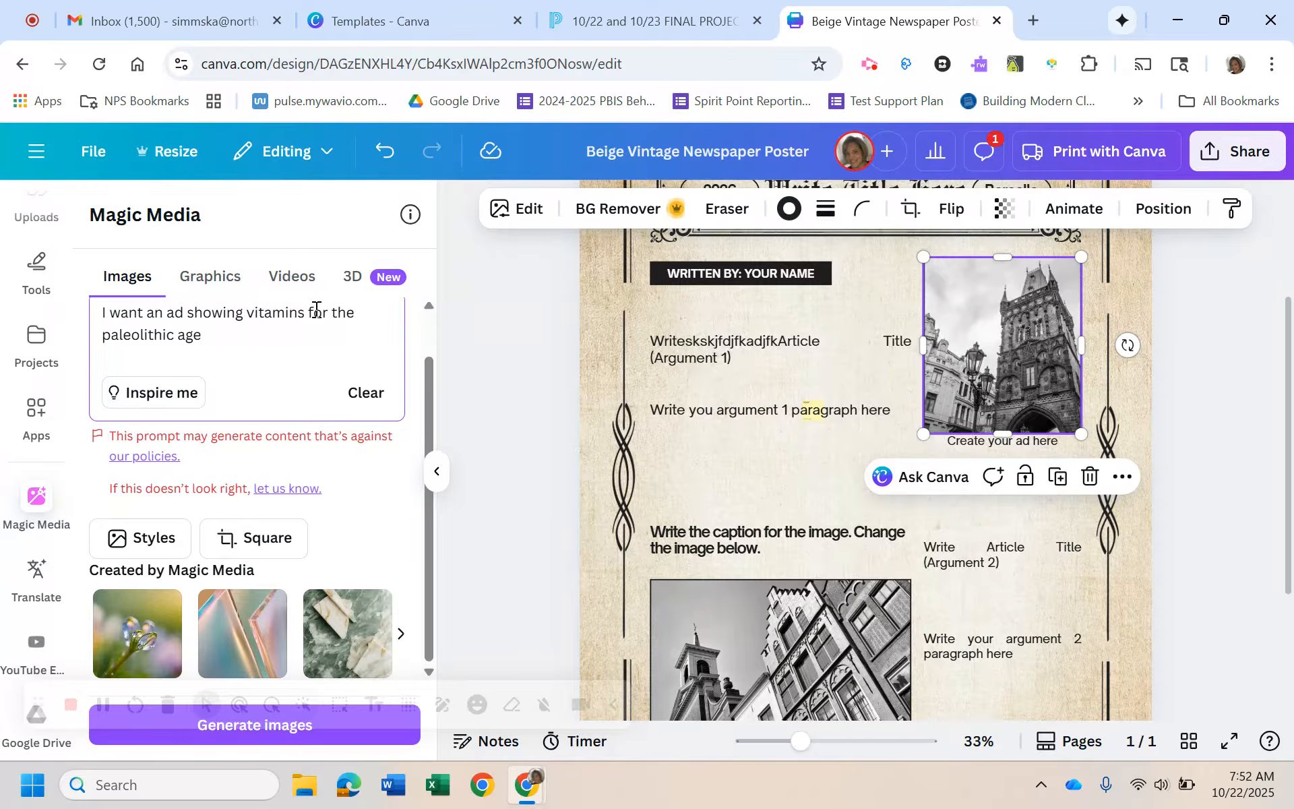
key("BackSpace")
key("BackSpace")
key("BackSpace")
key("BackSpace")
key("BackSpace")
key("BackSpace")
key("BackSpace")
key("BackSpace")
key("BackSpace")
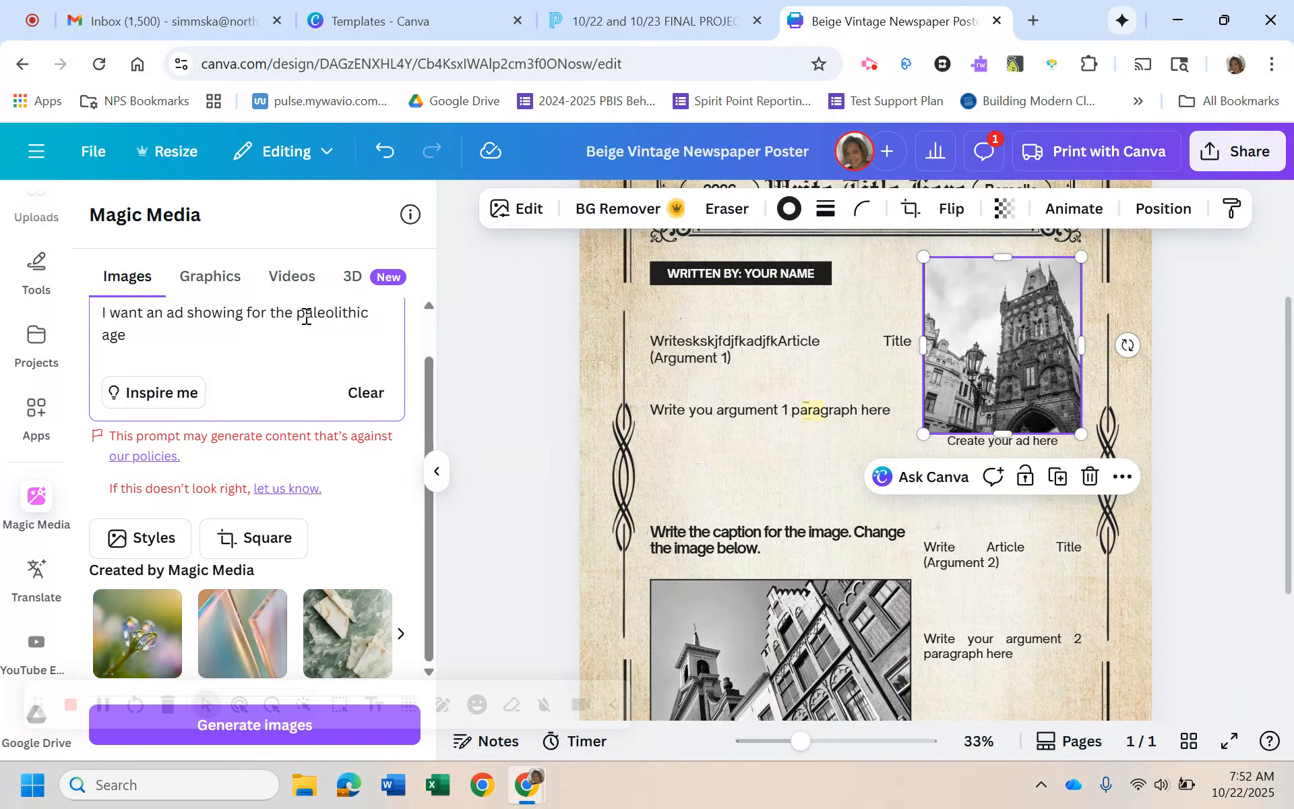
type("tools")
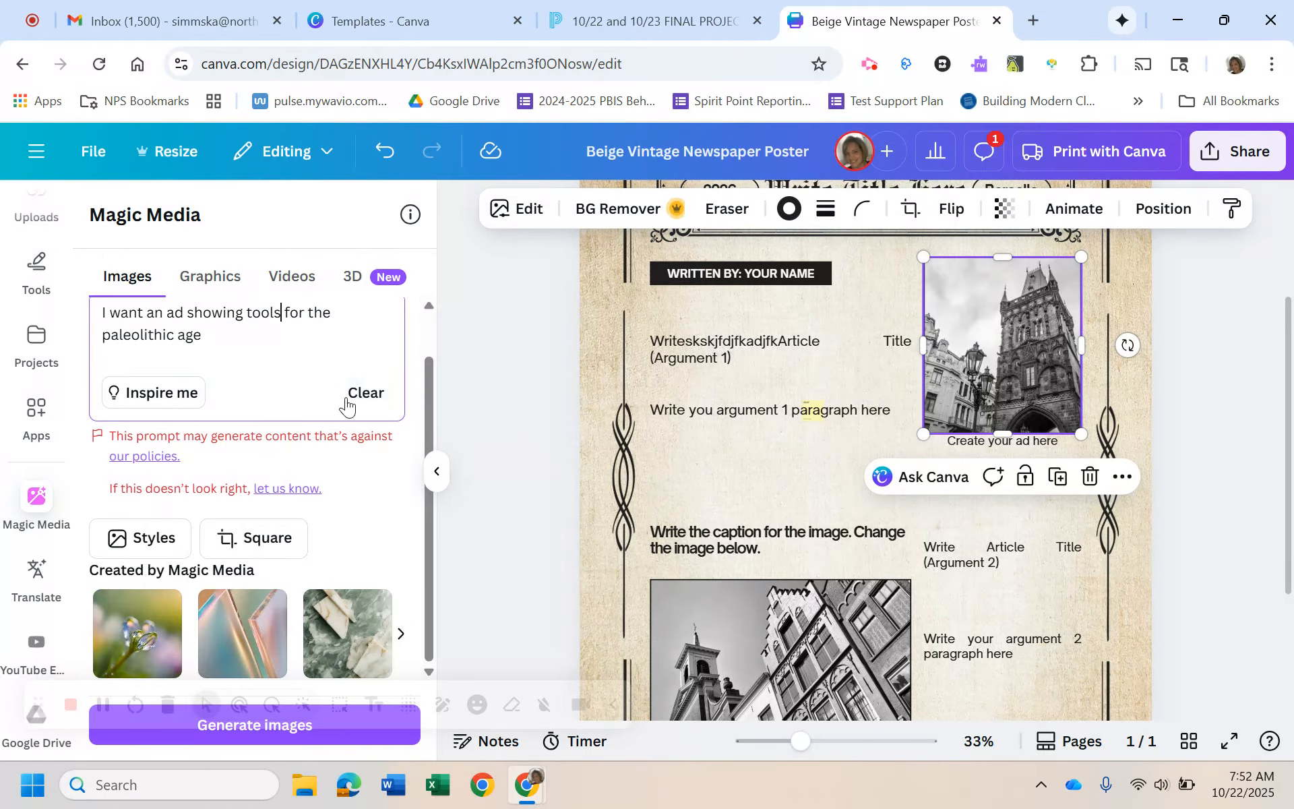
left_click(124, 405)
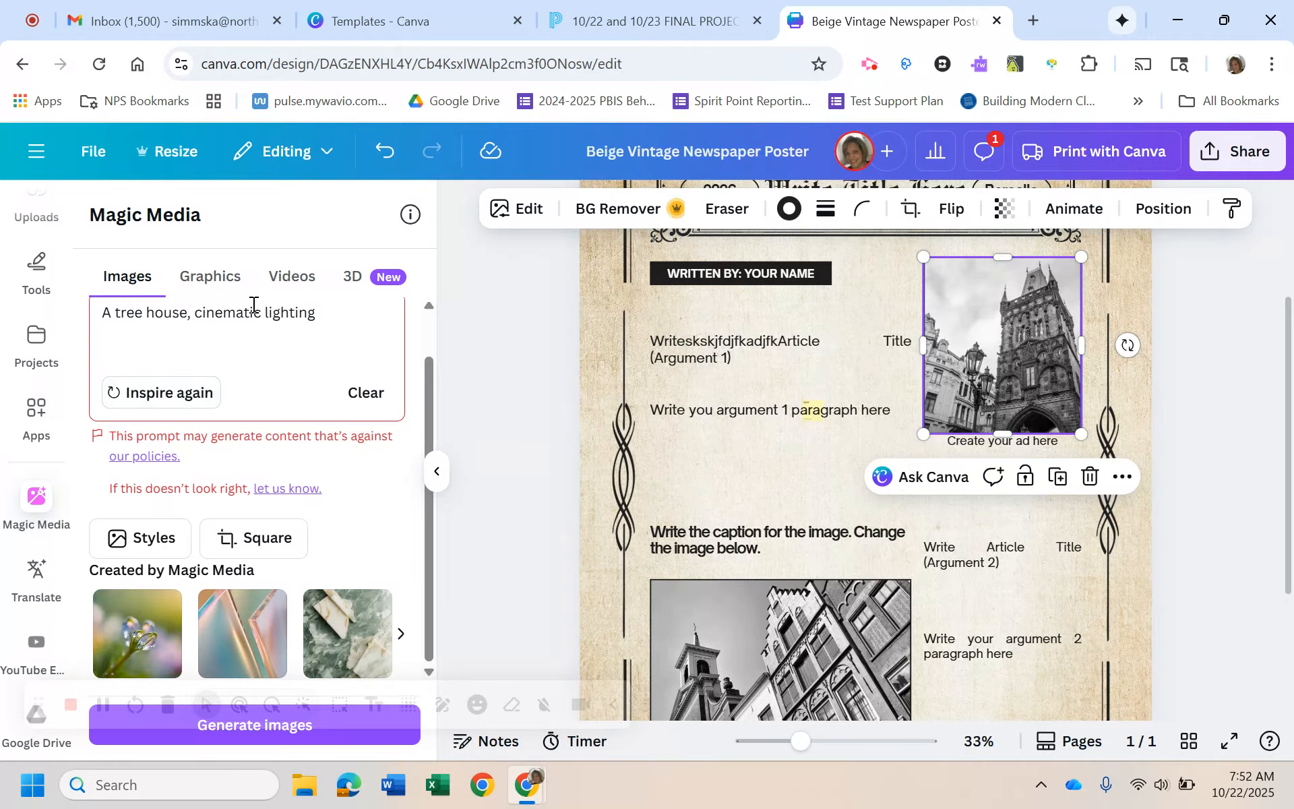
Replace the image prompt with "tools for the stone age" and generate the images.
left_click_drag(332, 317, 0, 324)
type("tools for the stone age")
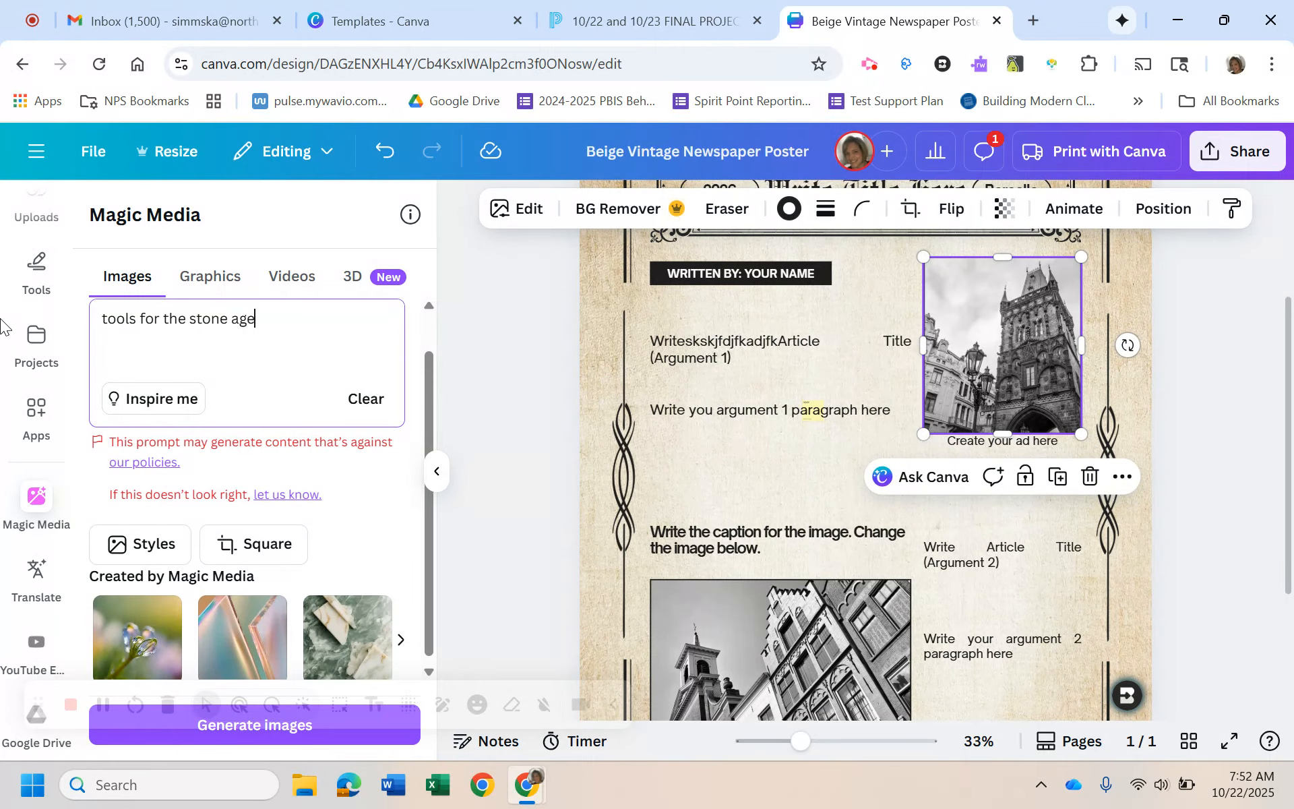
key("Return")
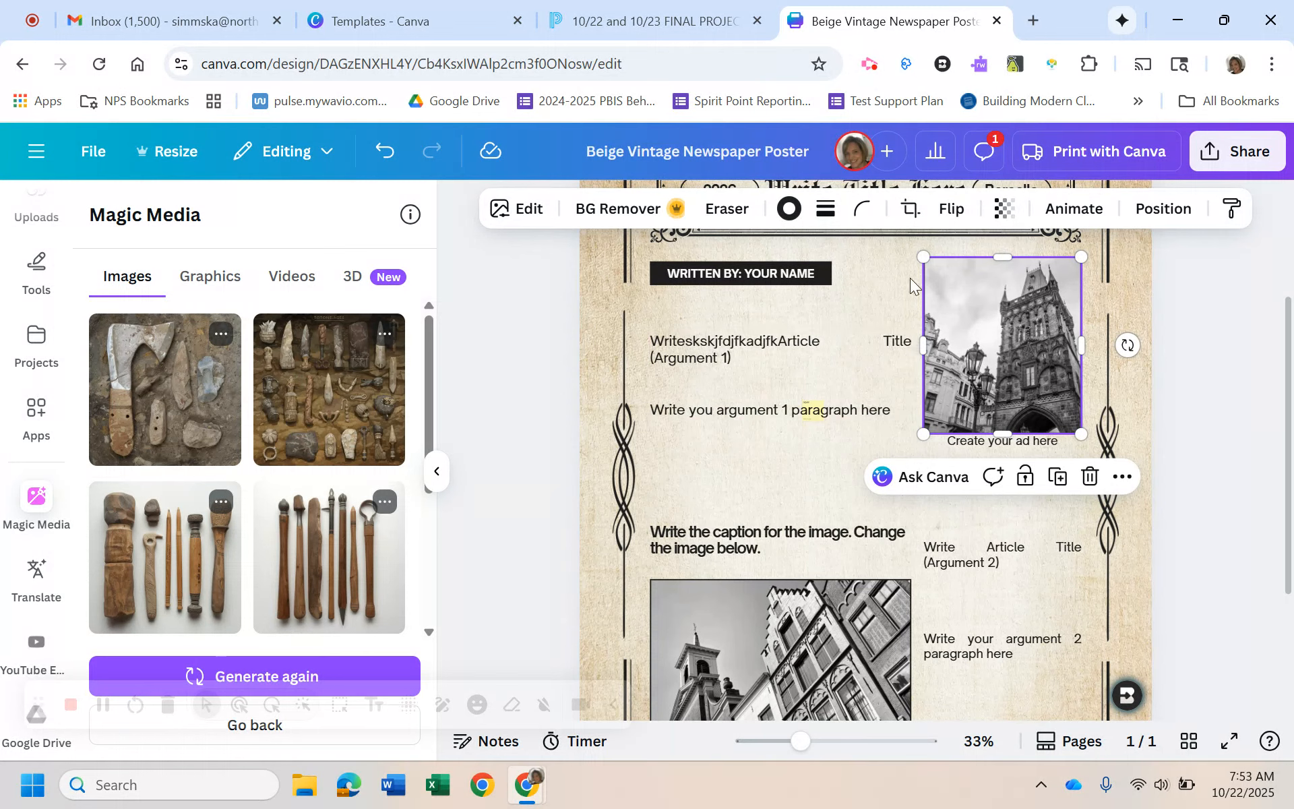
Add the generated image showing rows of many stone tools to the page and delete the tower photo from the ad area.
left_click(373, 414)
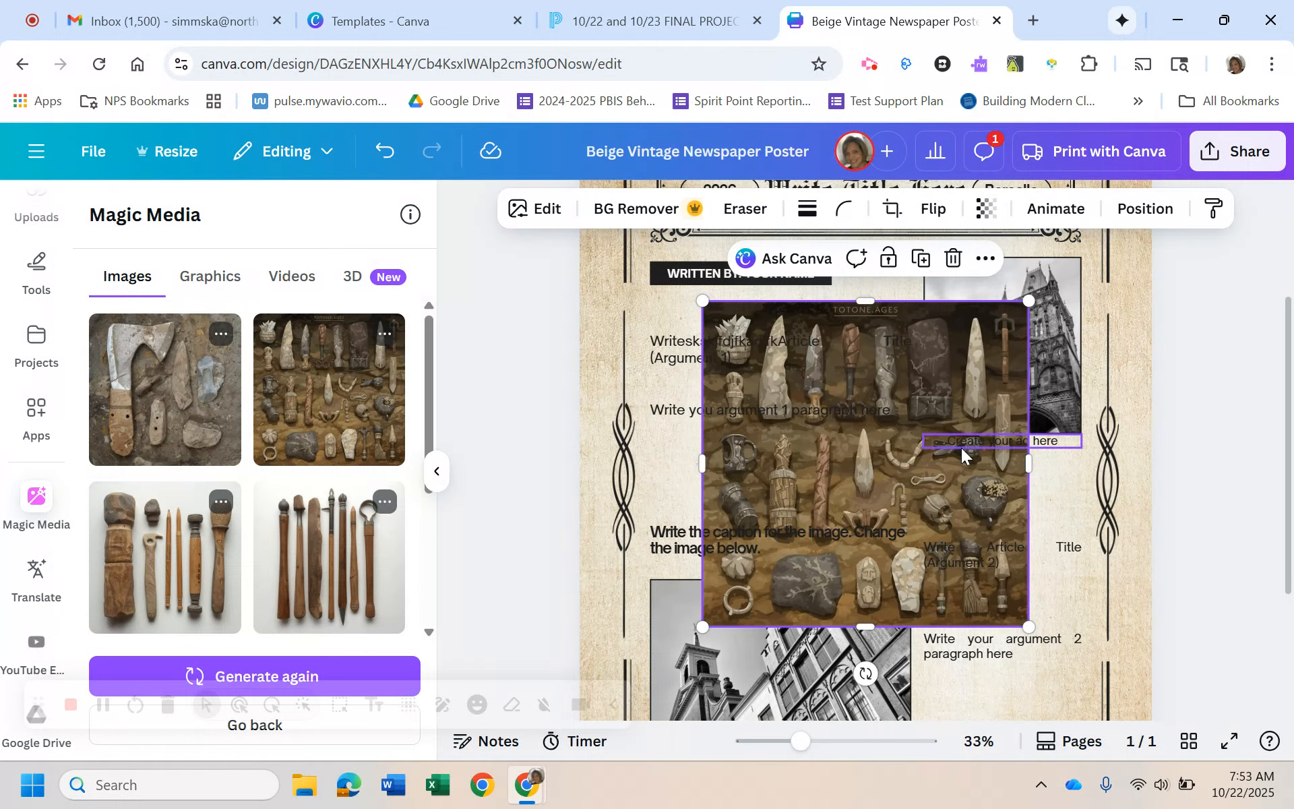
left_click(1064, 352)
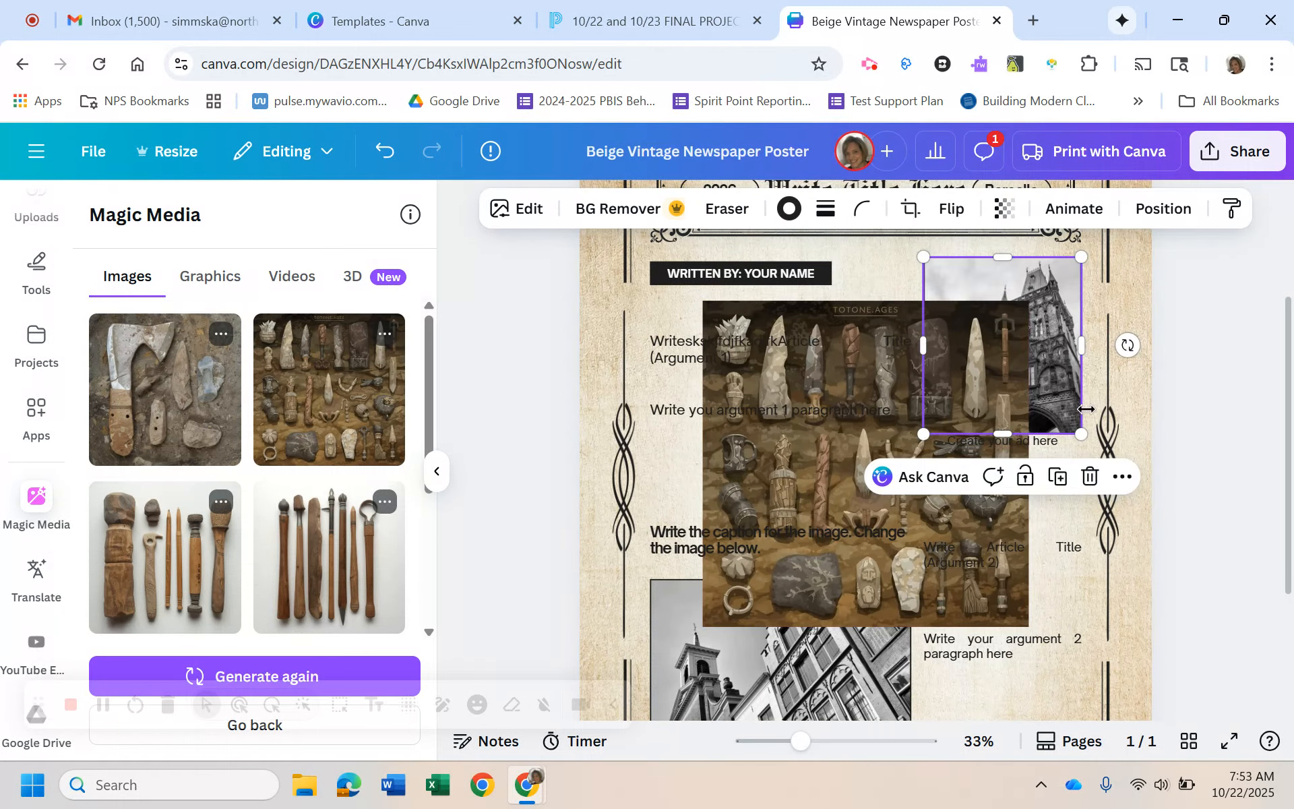
left_click(1091, 477)
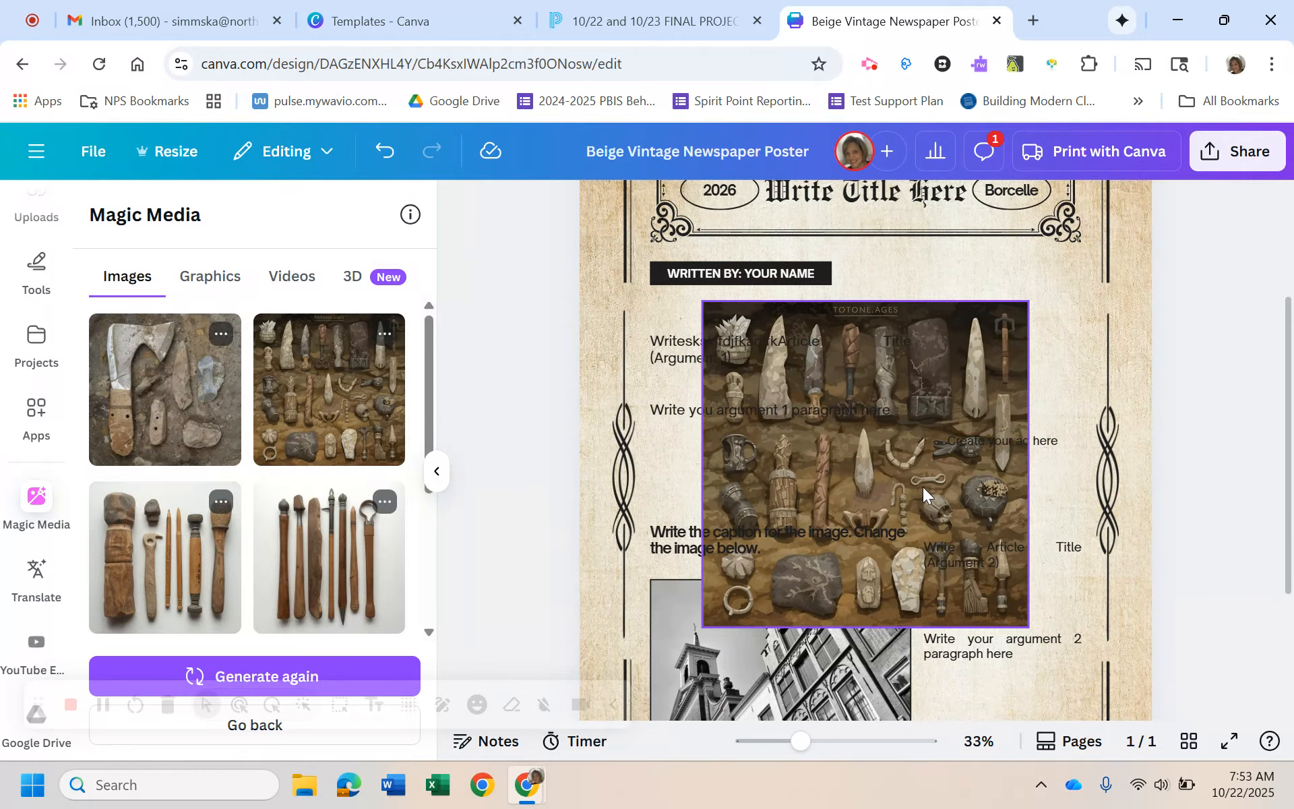
Shrink the stone tools image and place it in the ad area just above the "Create your ad here" text.
left_click(876, 405)
left_click_drag(704, 301, 883, 479)
left_click_drag(954, 586, 1005, 379)
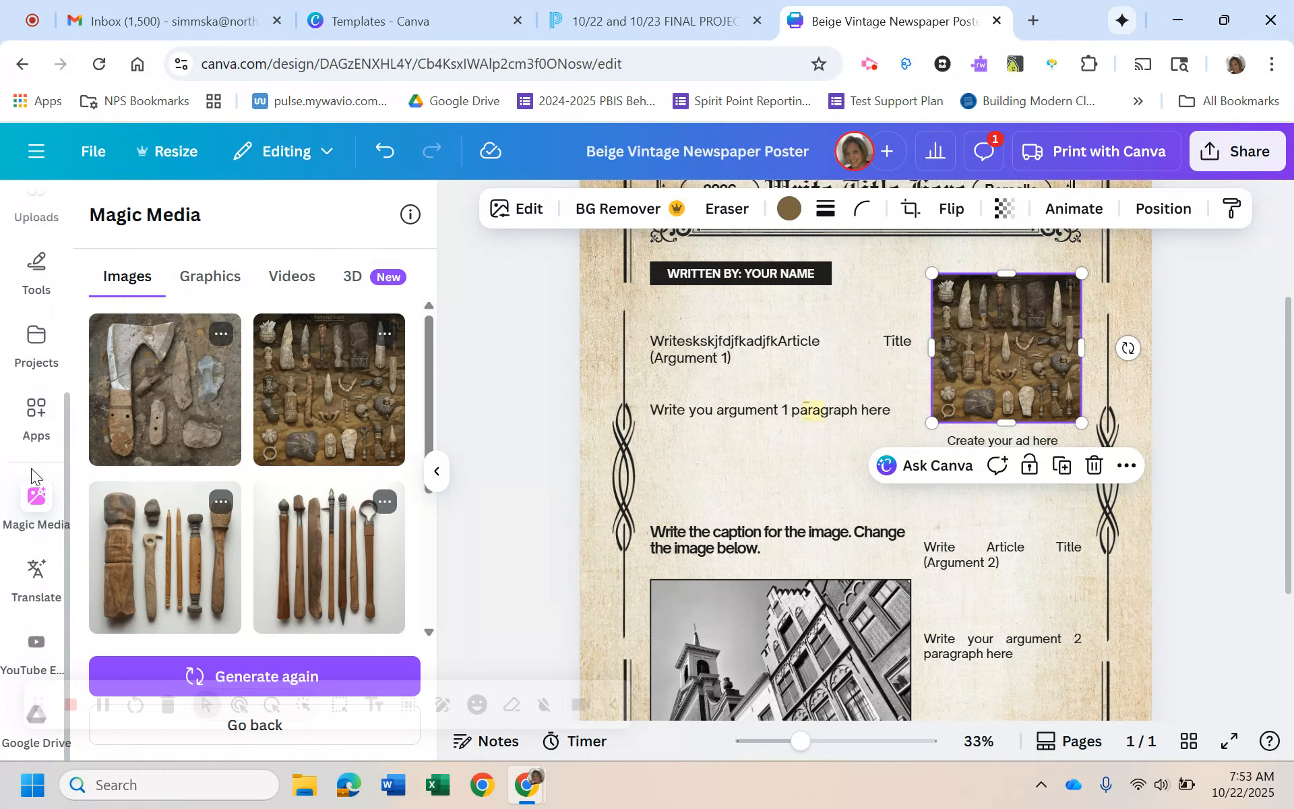
Add a text box and position it along the upper edge of the stone tools image.
scroll(31, 431, "up", 4)
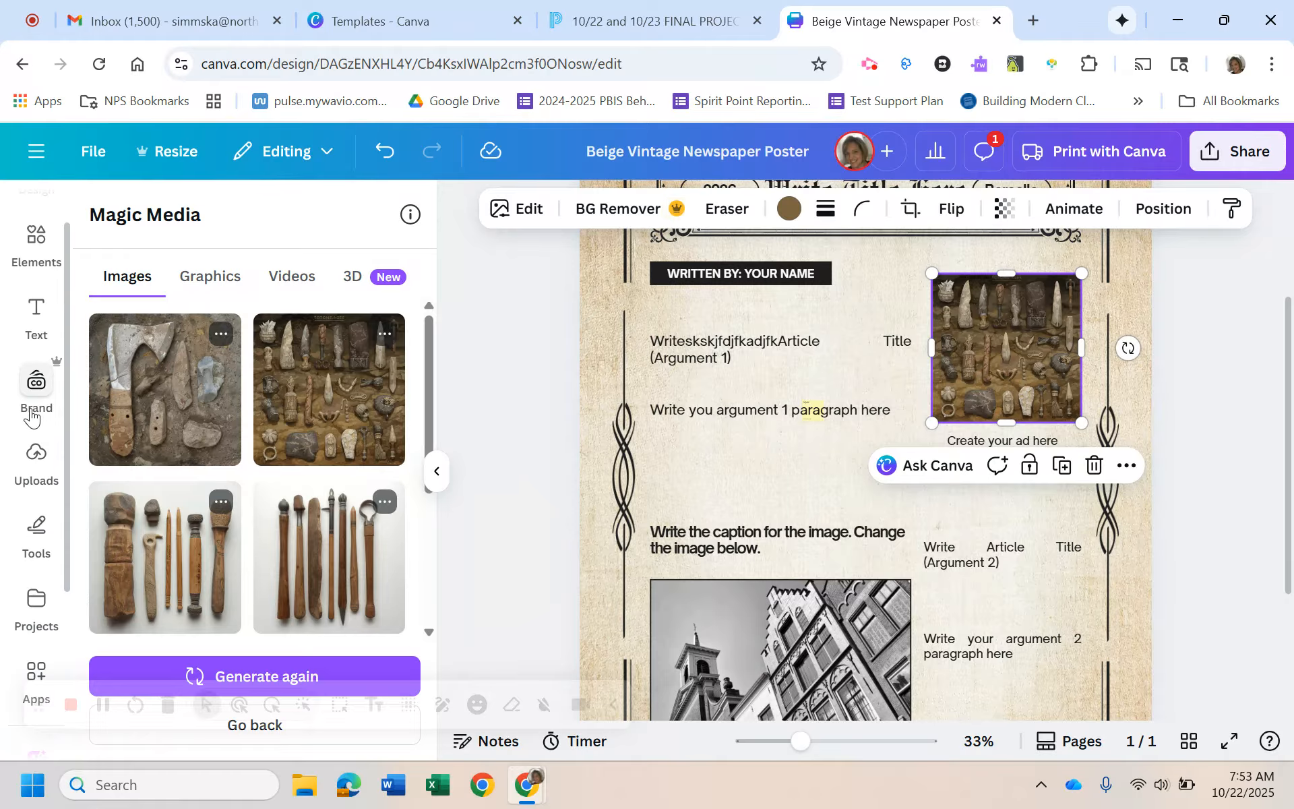
scroll(31, 416, "up", 2)
left_click(36, 368)
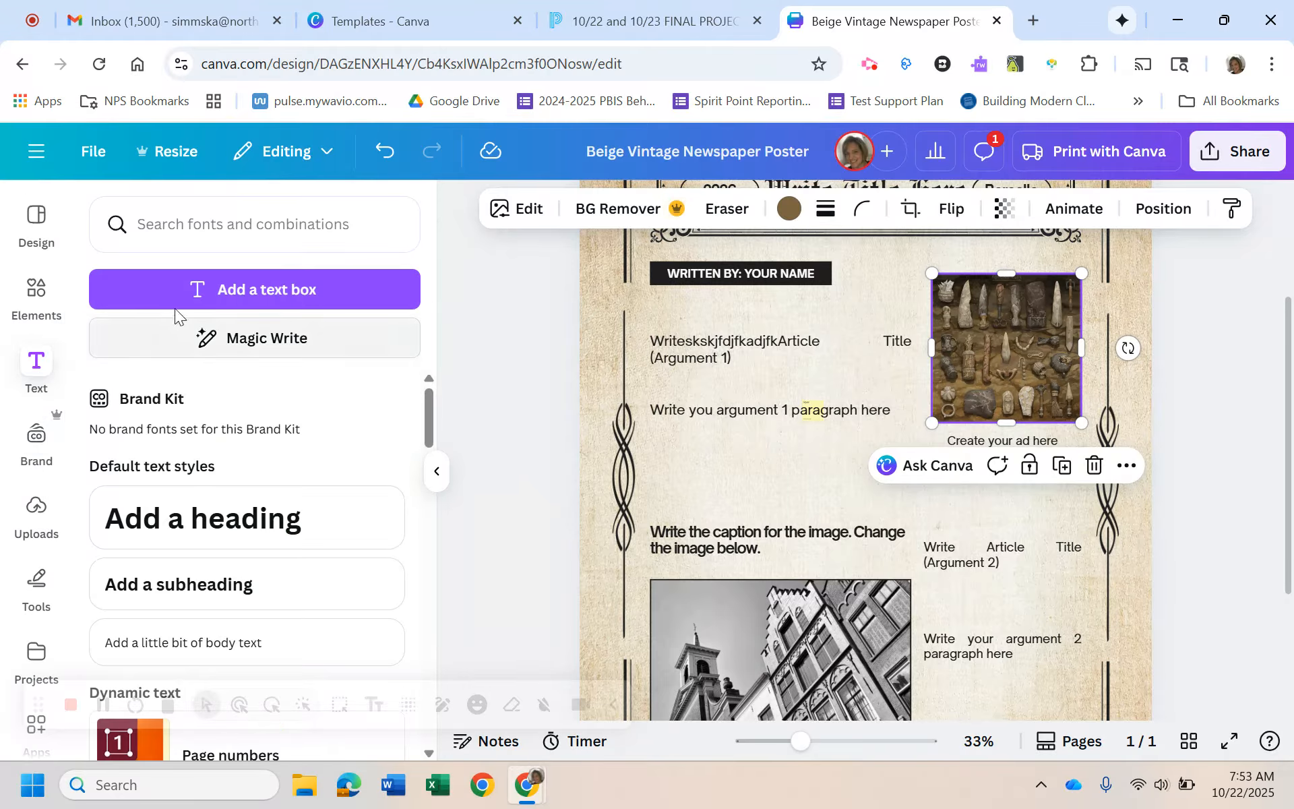
left_click(215, 290)
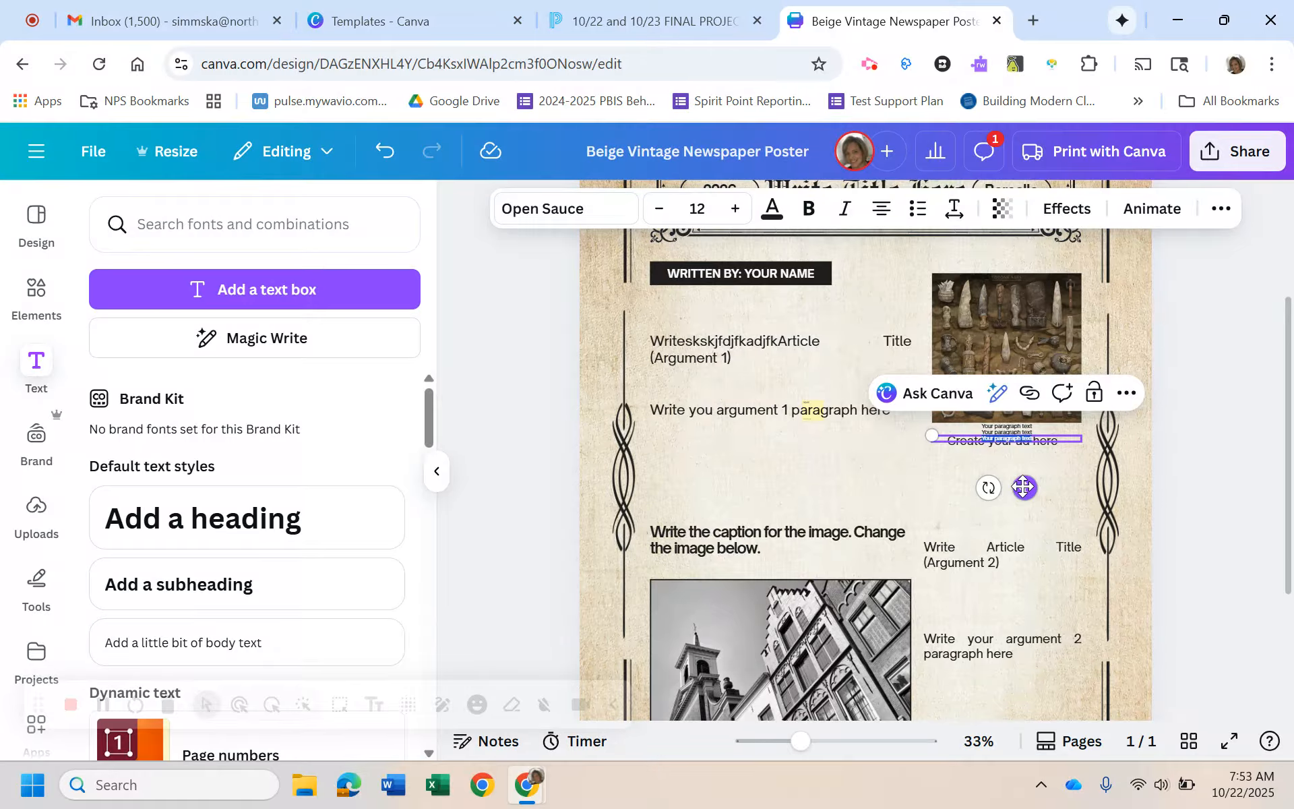
left_click_drag(1026, 495, 1019, 317)
left_click(1024, 317)
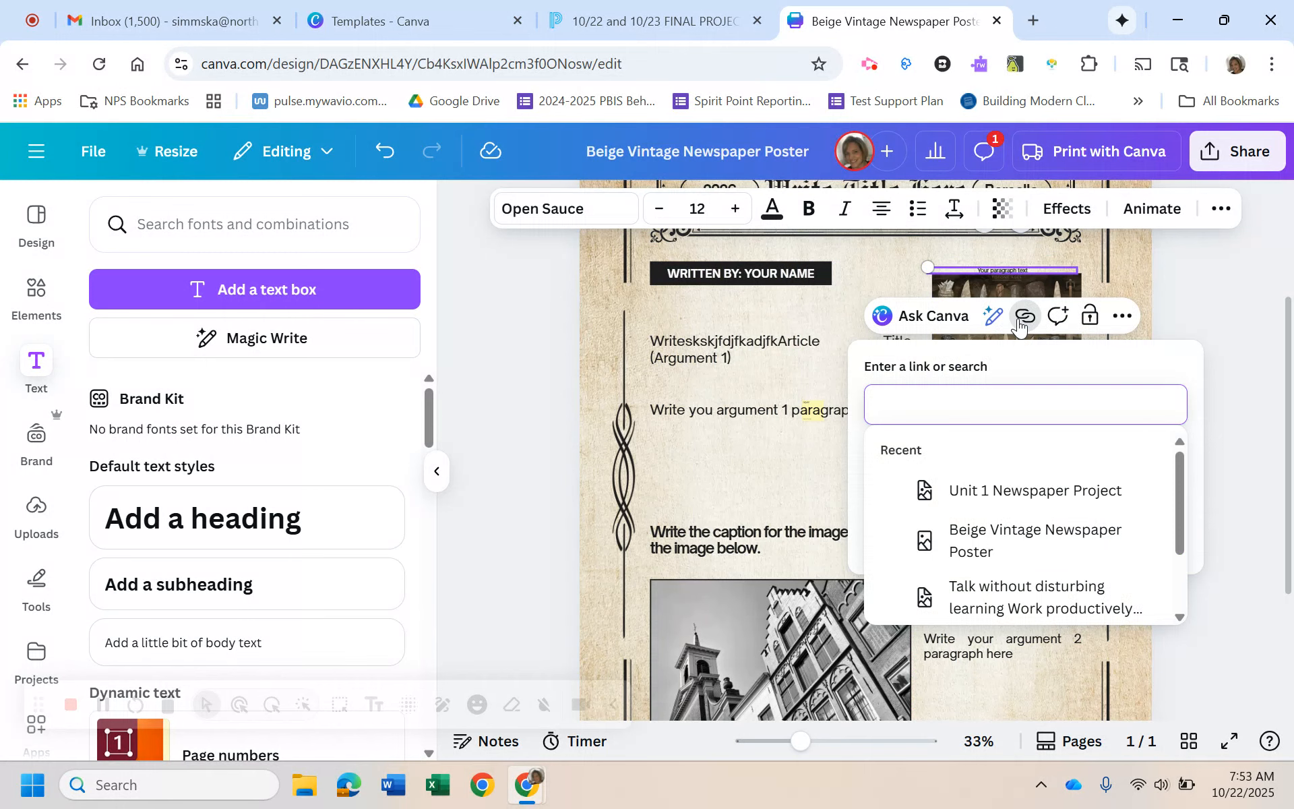
type("Great")
key("BackSpace")
key("BackSpace")
key("BackSpace")
key("BackSpace")
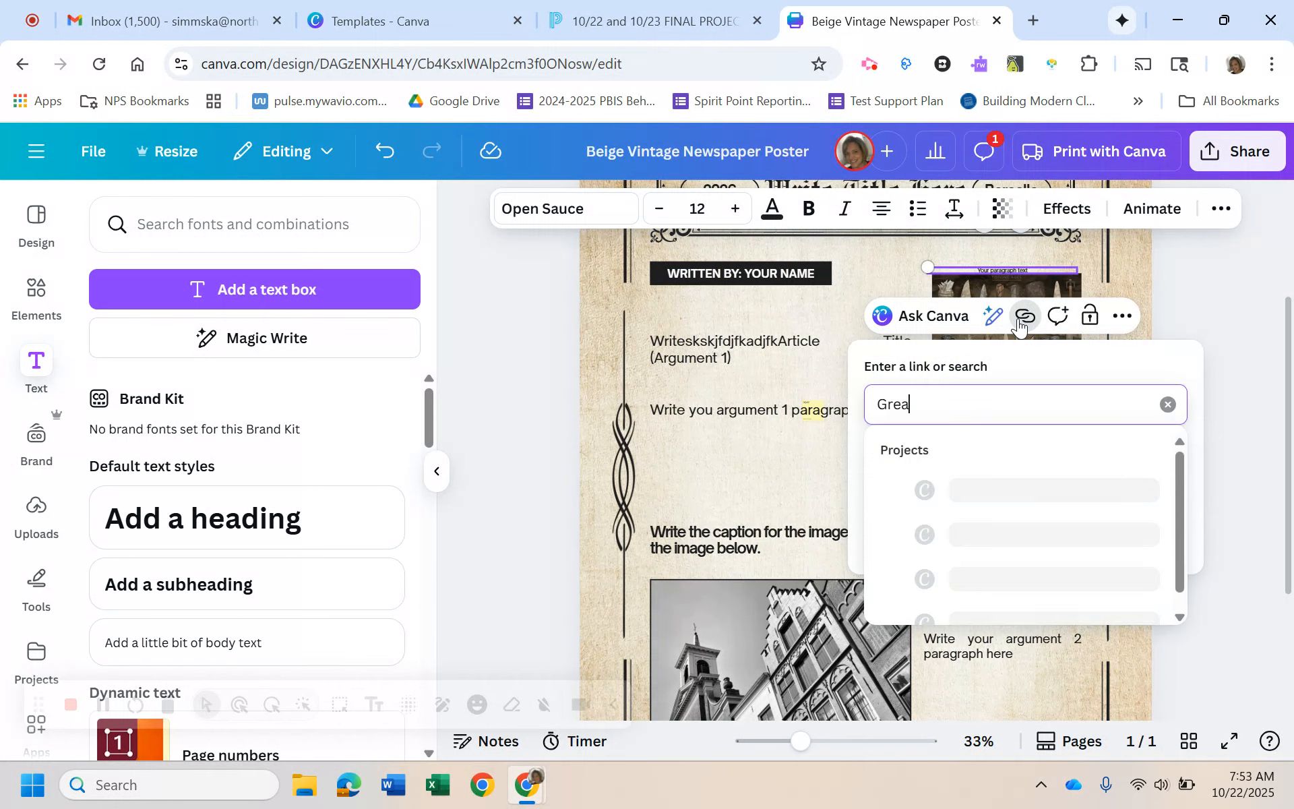
key("BackSpace")
Replace the placeholder in the text box above the tools image with "Great tools for your hunting needs! Trading for obsidian.".
left_click(1054, 269)
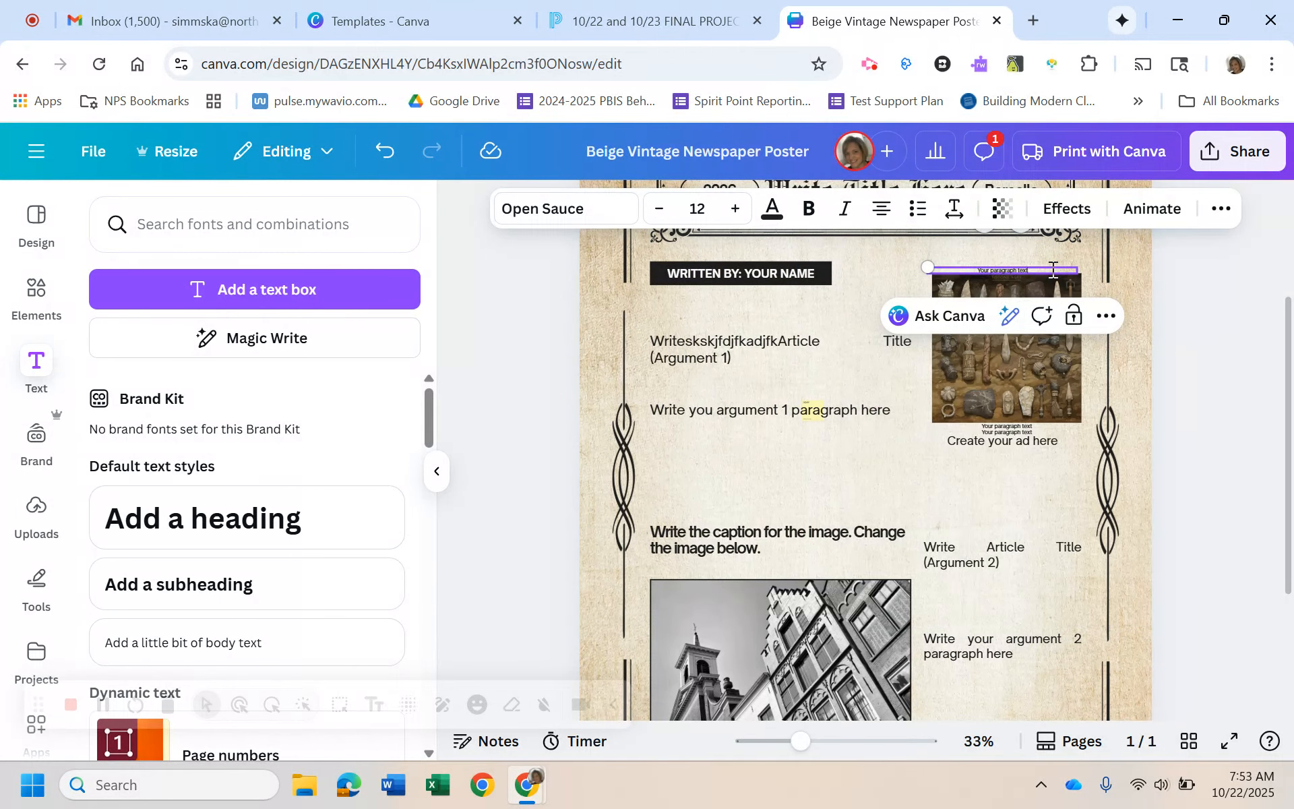
type("G")
type("reat tools for")
key("BackSpace")
key("BackSpace")
key("BackSpace")
key("BackSpace")
key("BackSpace")
key("BackSpace")
key("BackSpace")
key("BackSpace")
key("BackSpace")
key("BackSpace")
key("BackSpace")
key("BackSpace")
key("BackSpace")
key("BackSpace")
key("BackSpace")
key("BackSpace")
type("your hunting needs. Trading for")
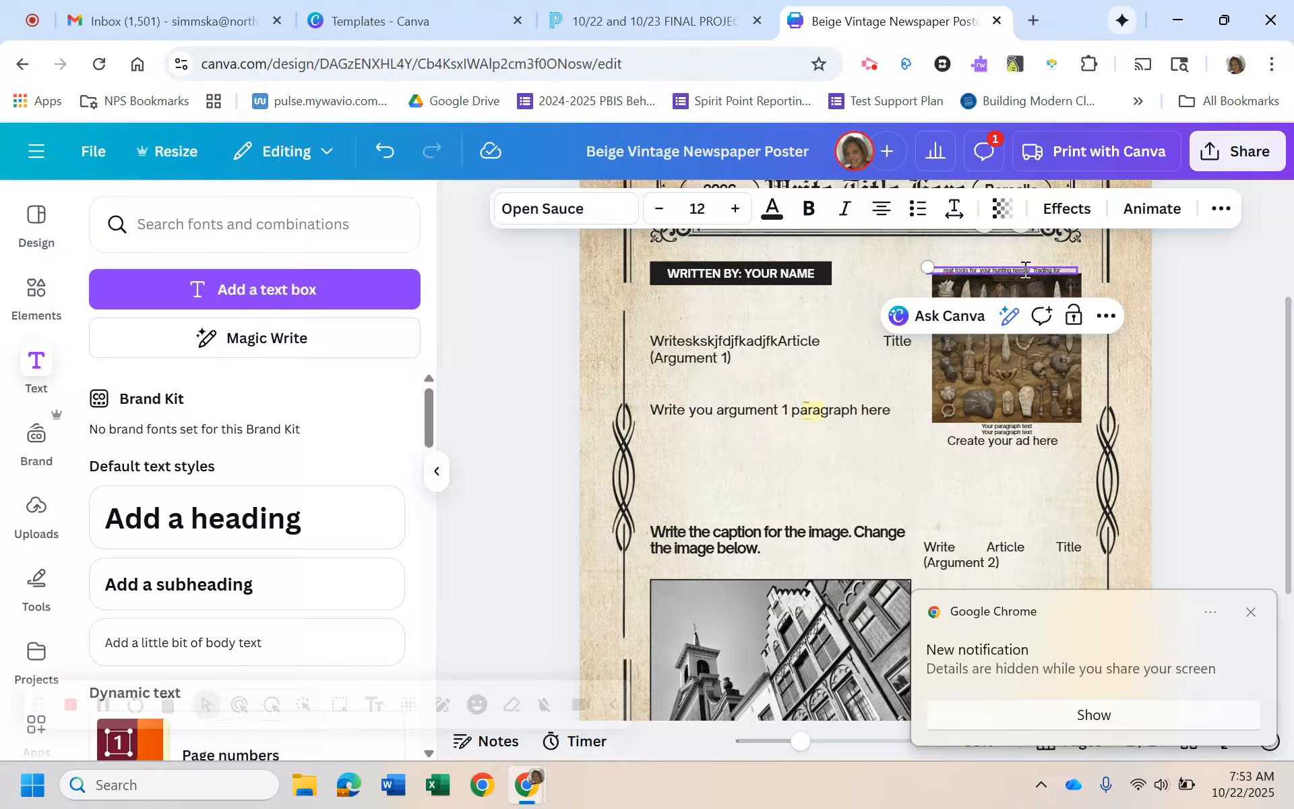
type(" a")
type("bsidian.")
left_click(1033, 450)
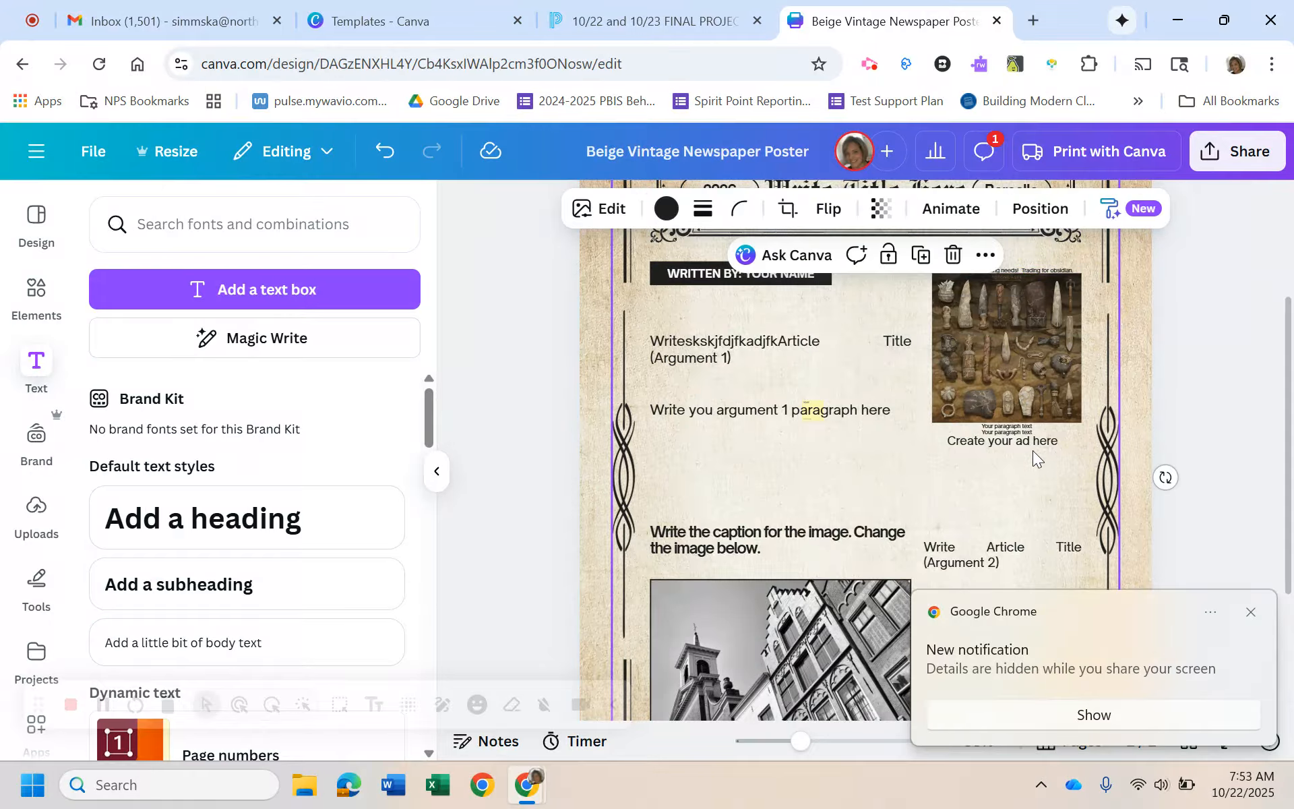
Delete the two spare "Your paragraph text" boxes between the tools image and the "Create your ad here" line.
left_click(1029, 439)
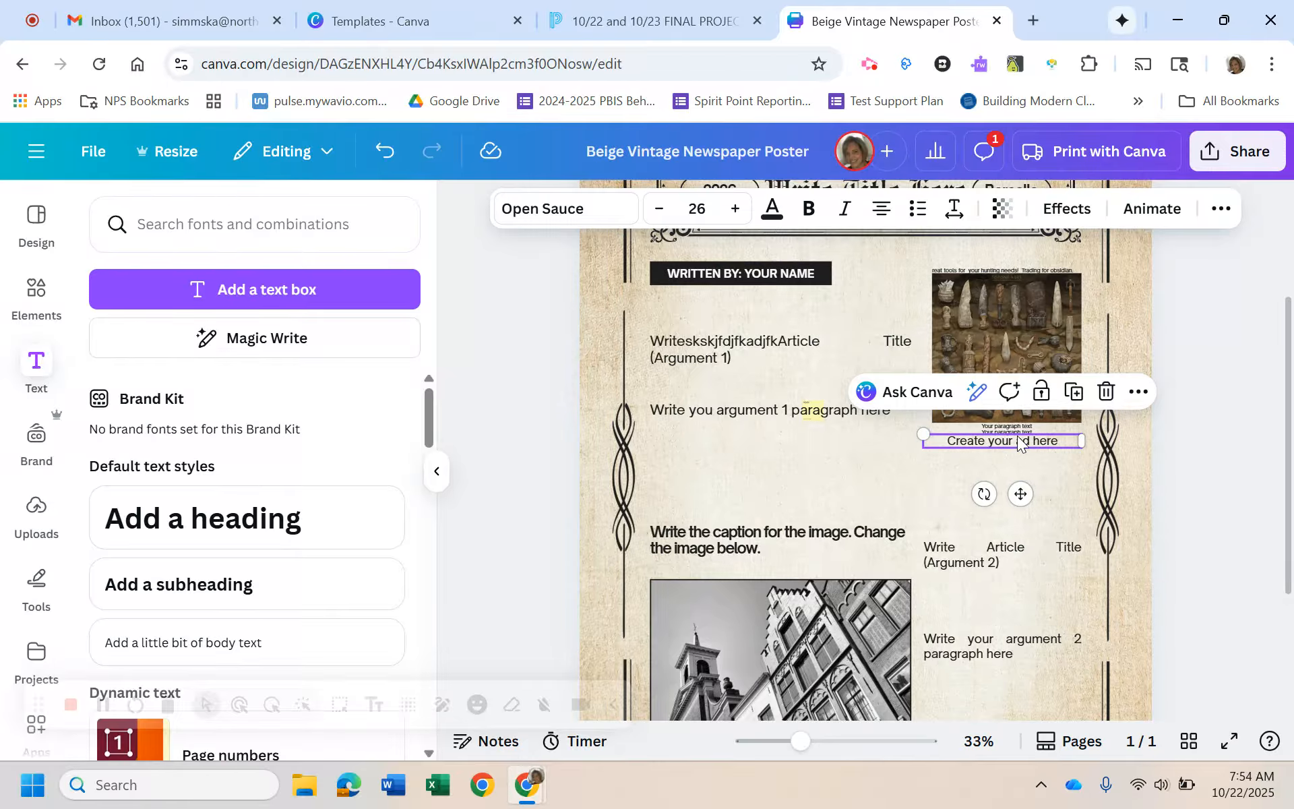
left_click(1008, 431)
key("Delete")
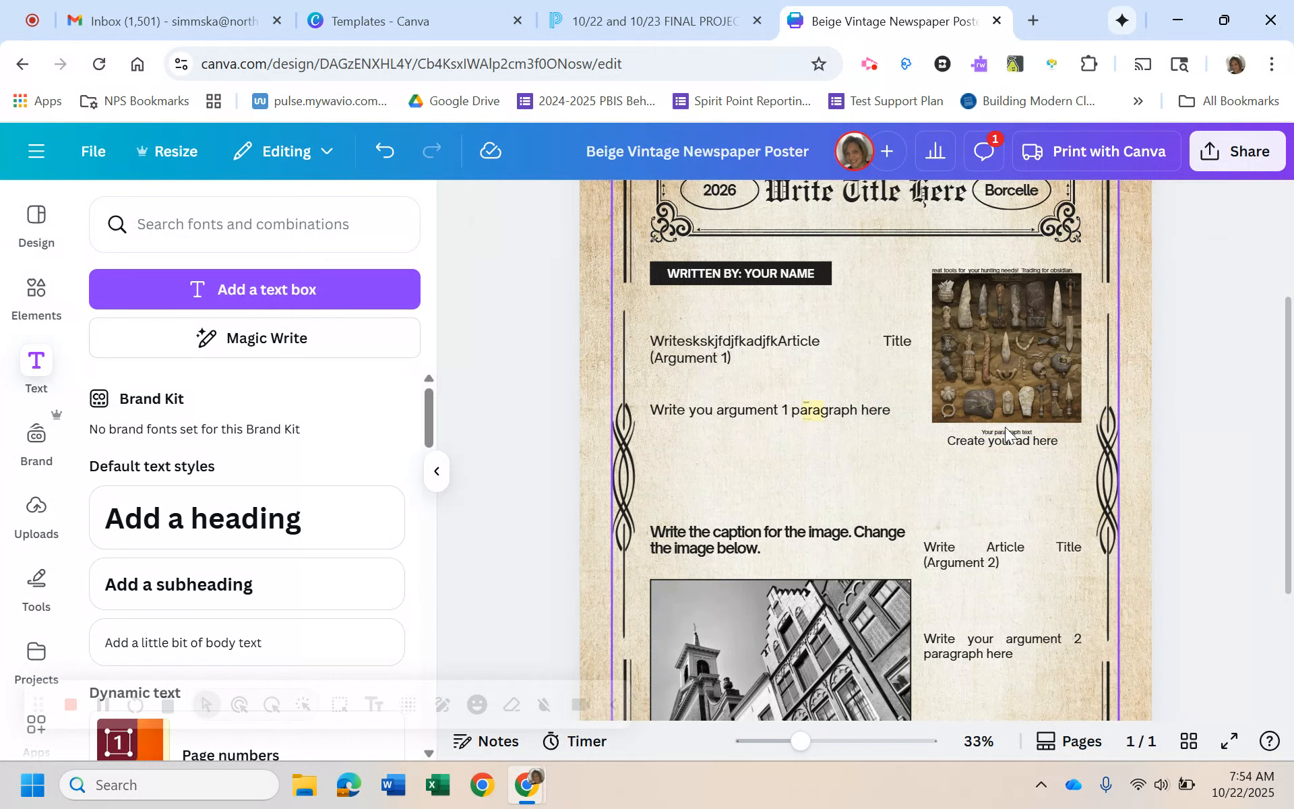
left_click(1007, 432)
key("Delete")
scroll(828, 539, "down", 3)
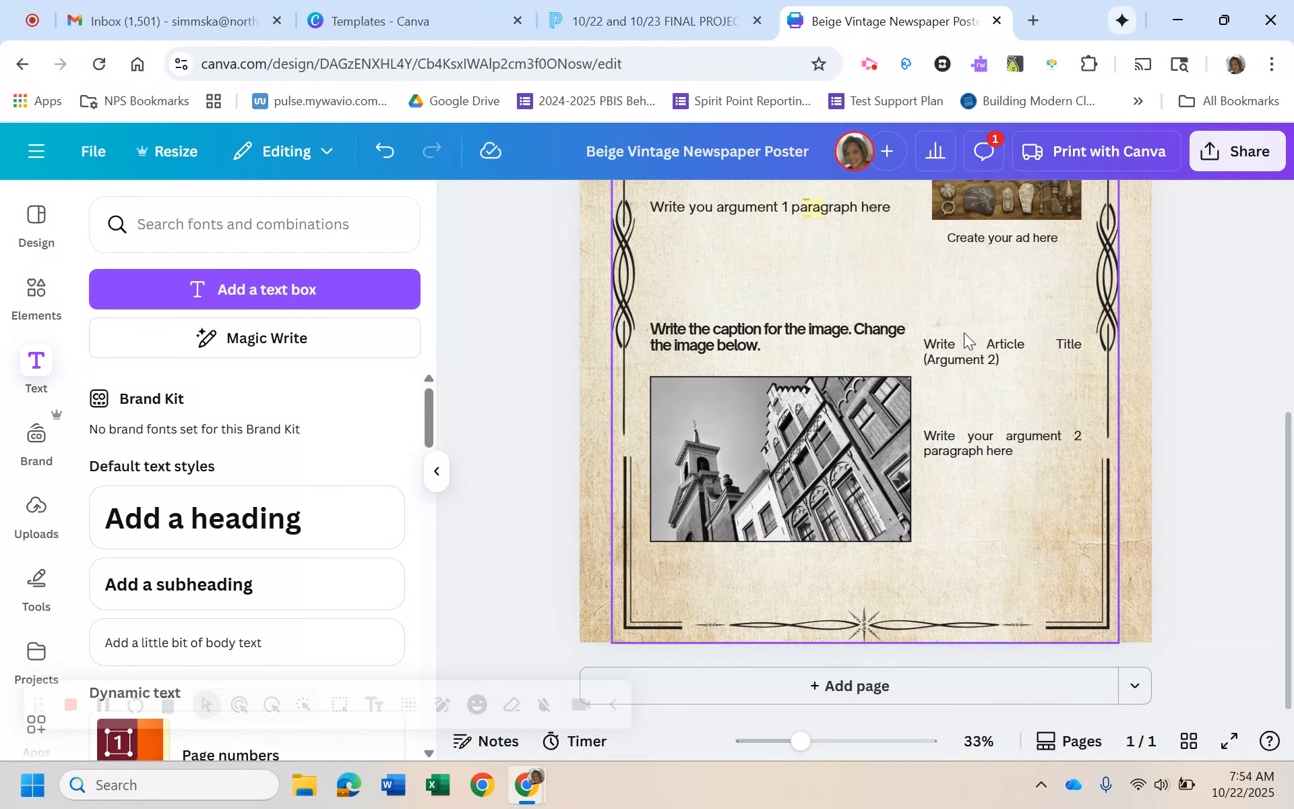
scroll(964, 334, "up", 2)
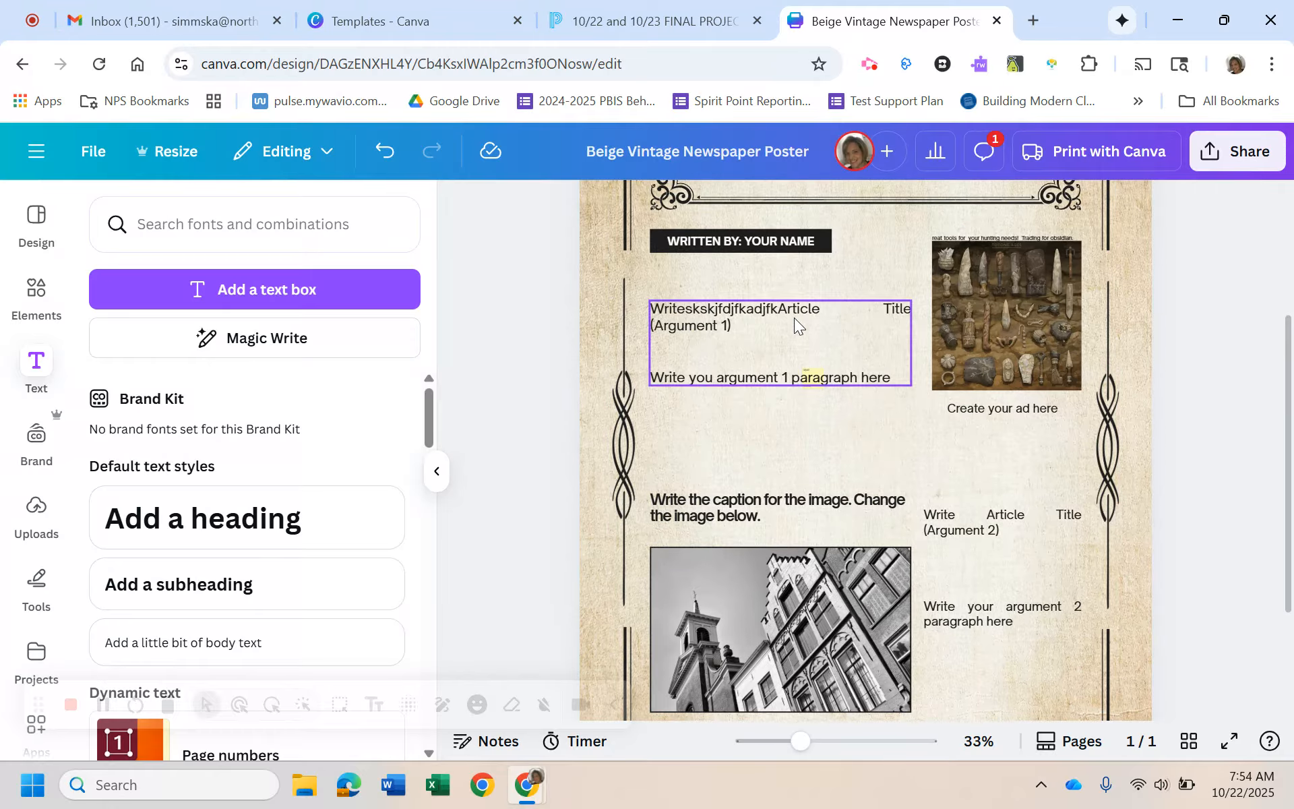
scroll(795, 317, "up", 2)
scroll(795, 318, "down", 4)
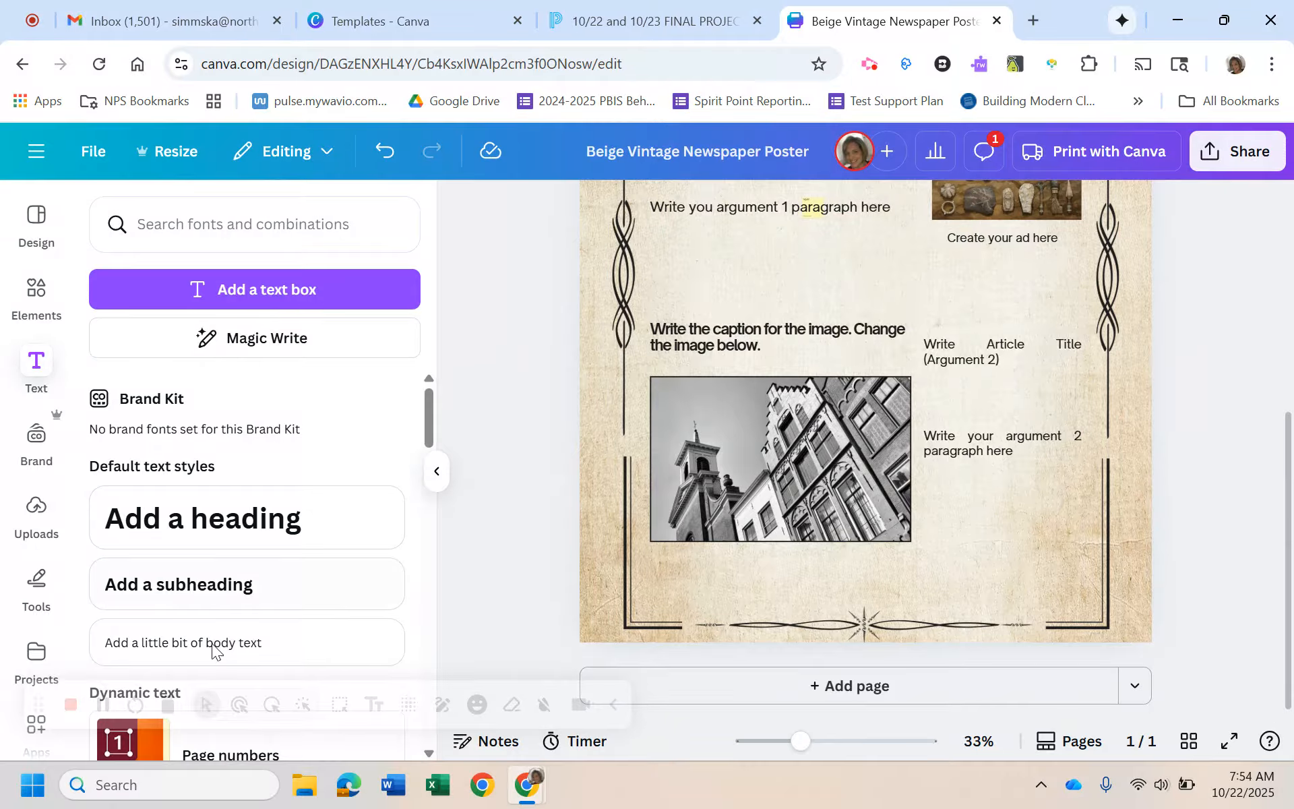
scroll(315, 617, "down", 4)
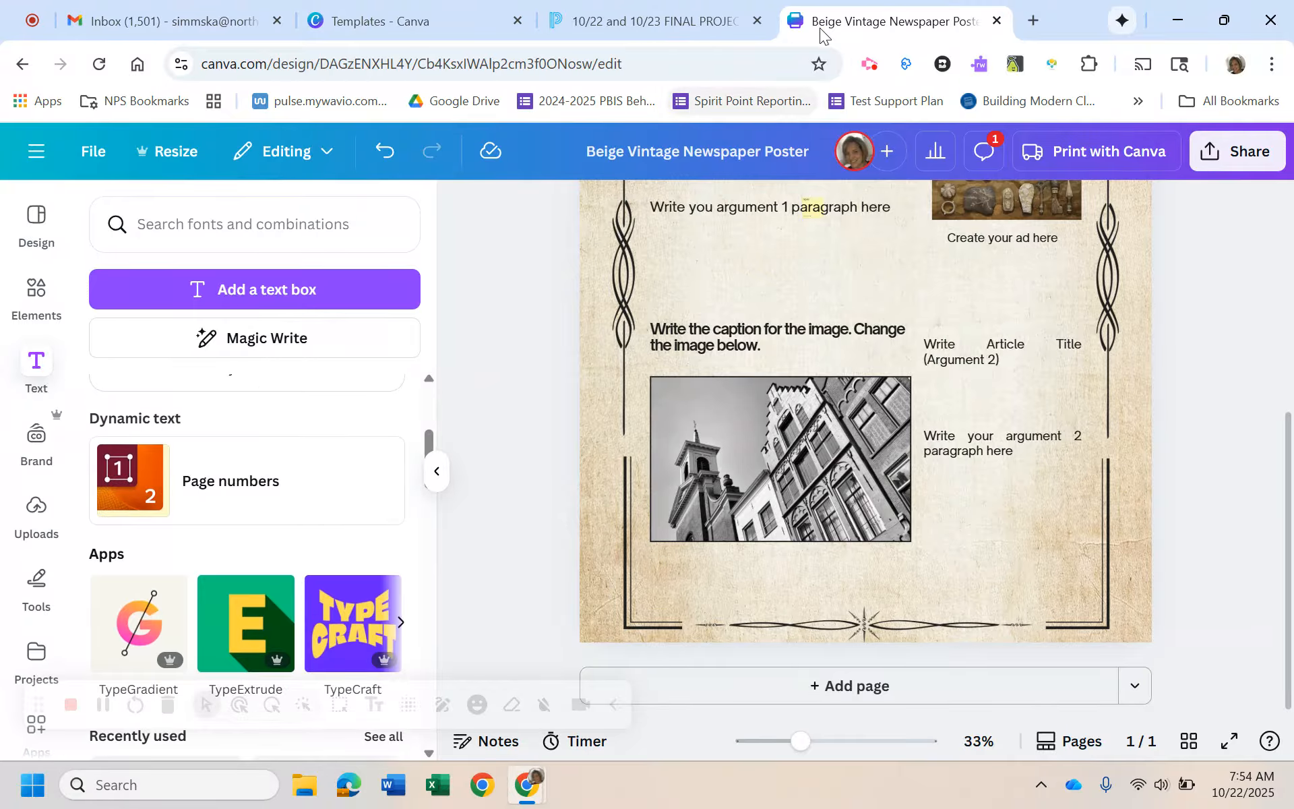